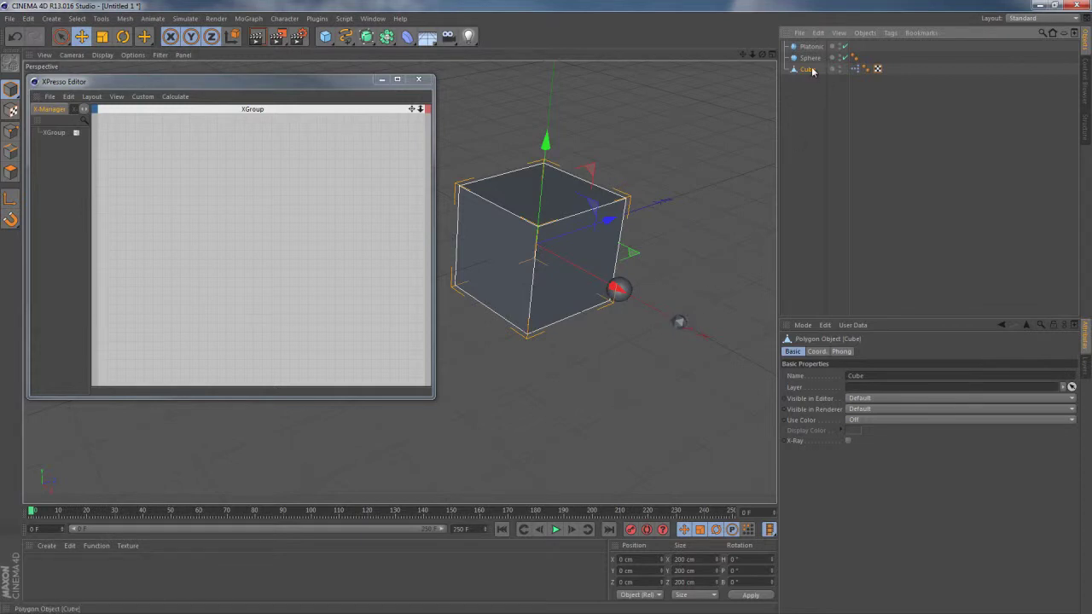
- Add a Hair object to the selected cube
click(186, 18)
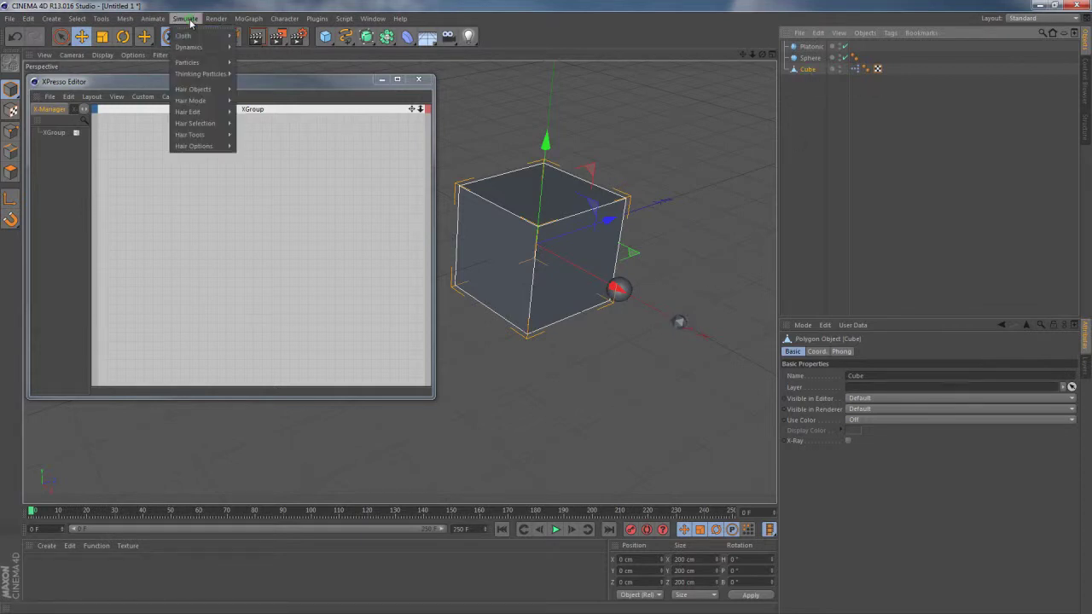
mouse_move(205, 88)
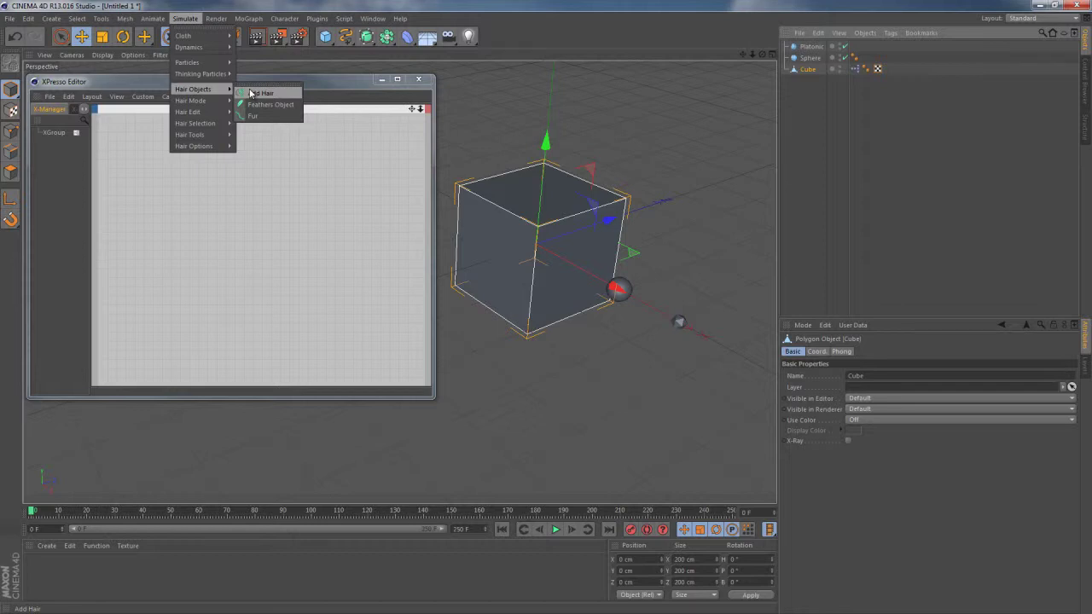
click(253, 93)
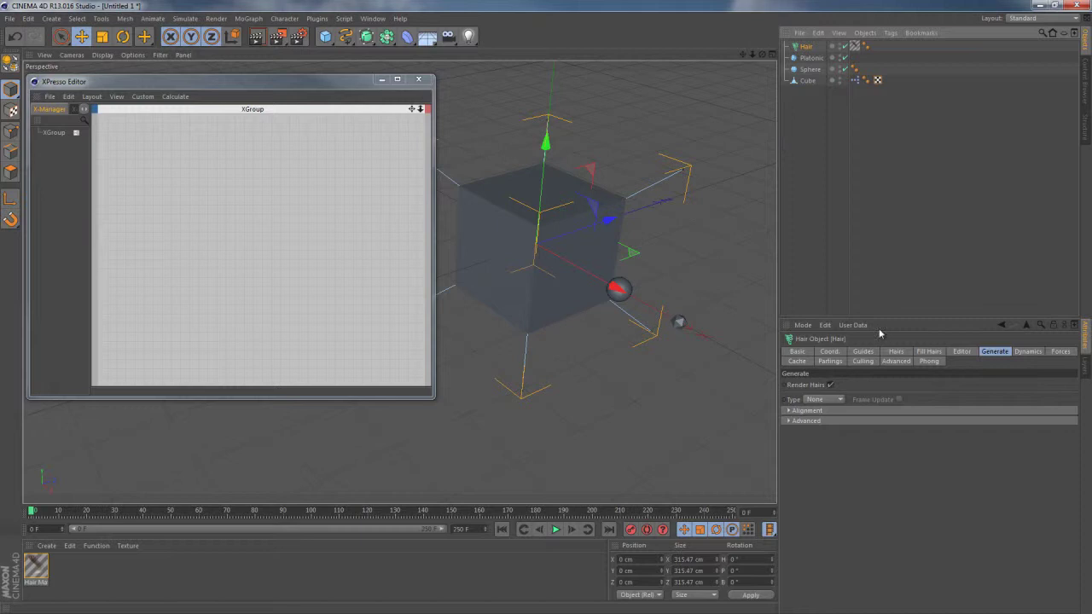
- Root the hair guides by Polygon Area and set the guide count to 215
click(863, 351)
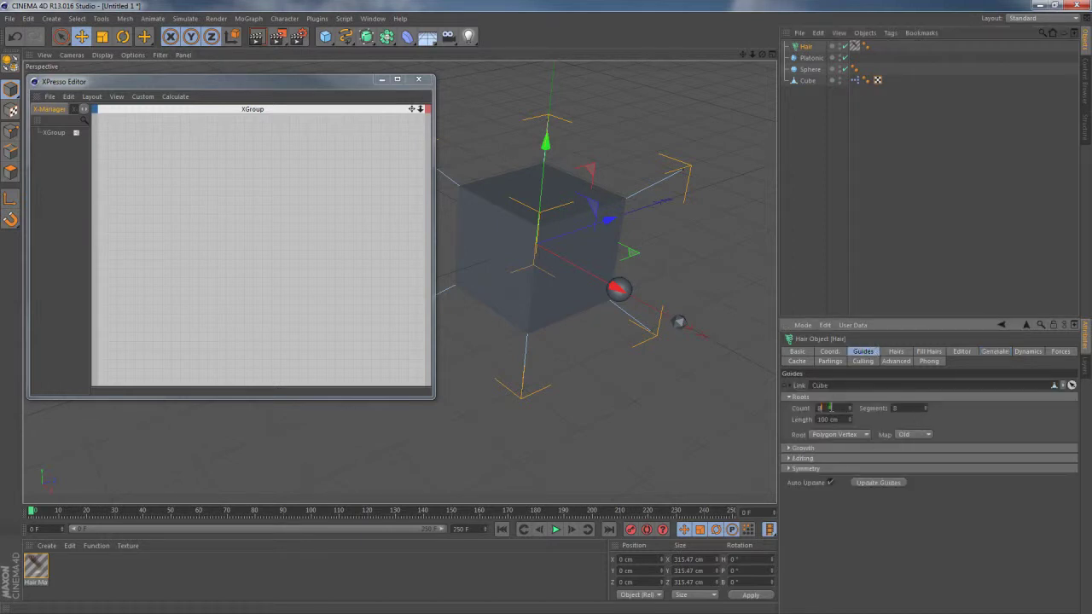
click(847, 437)
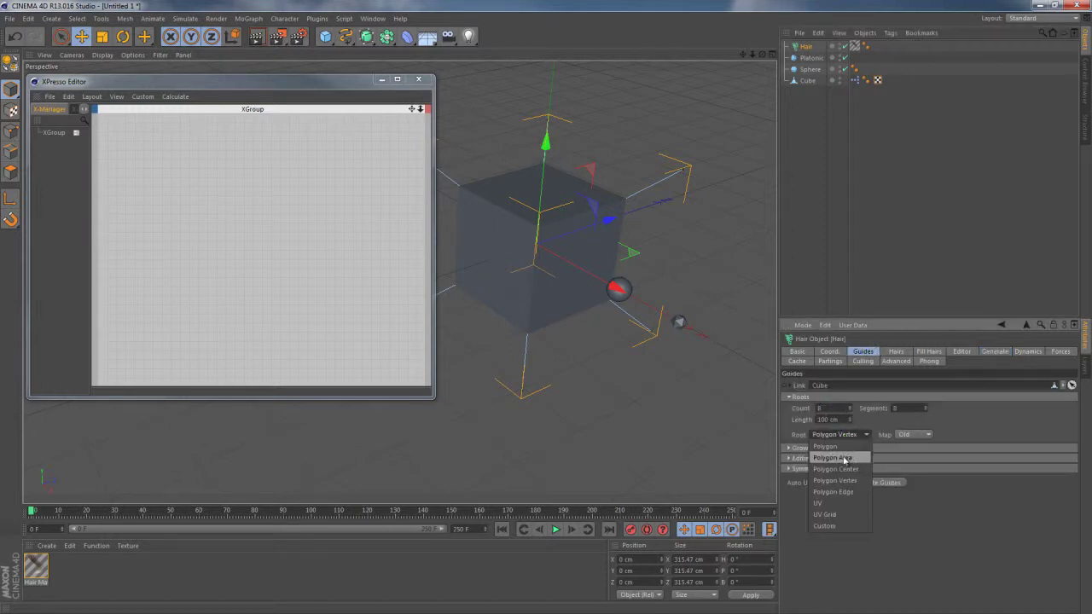
click(832, 458)
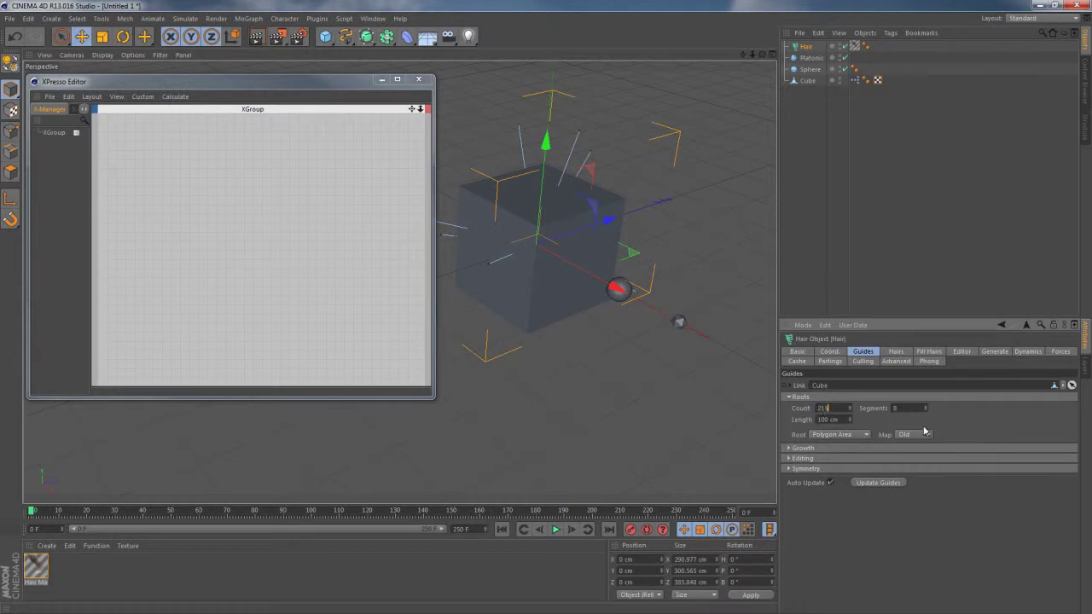
key(Return)
alt+middle_drag(546, 256, 585, 266)
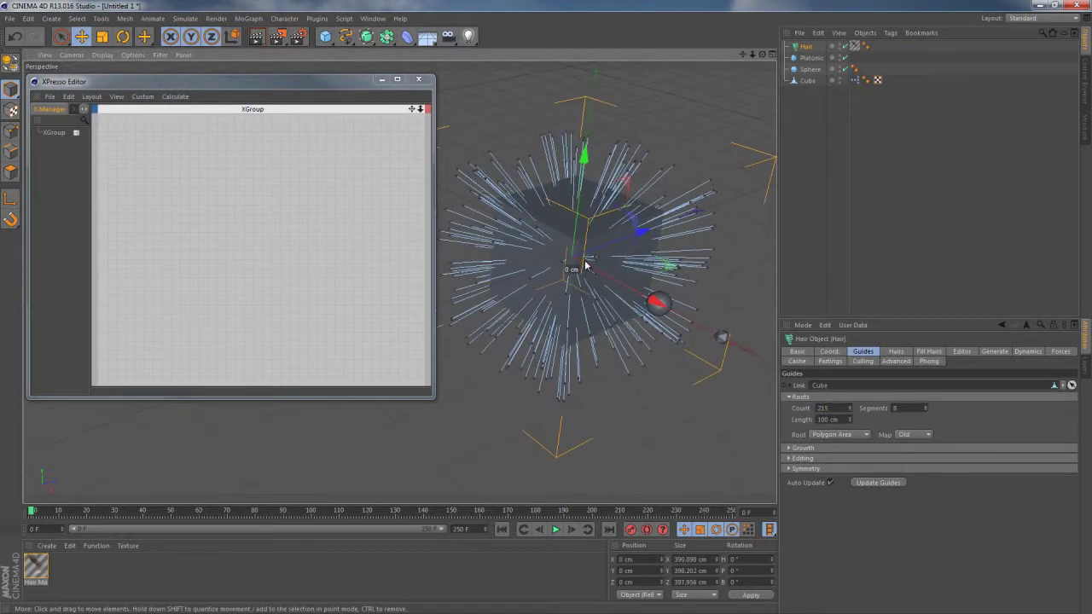
alt+drag(586, 267, 592, 248)
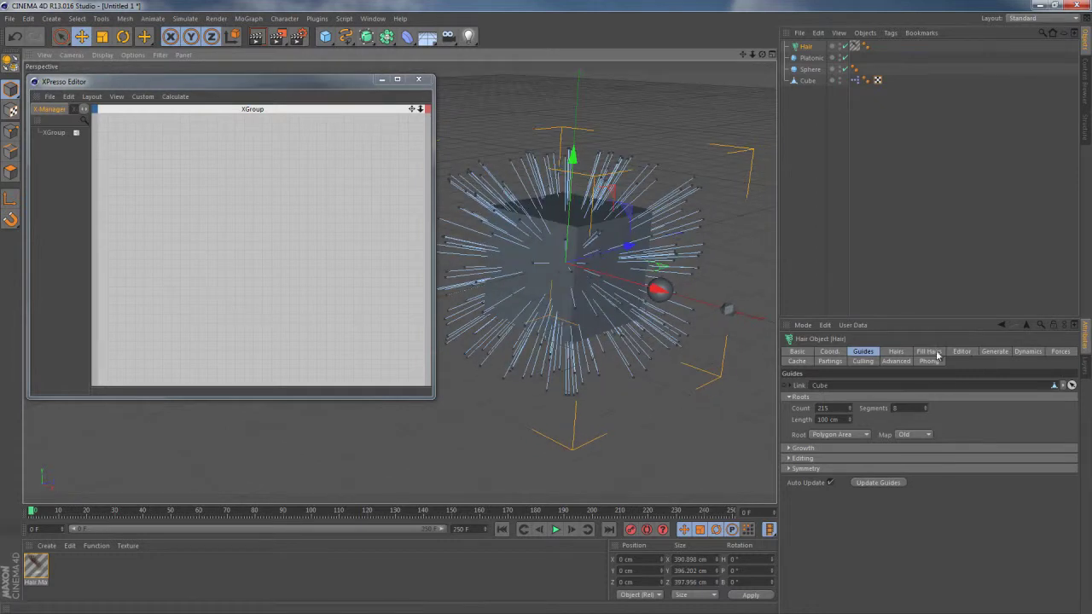
- Set the root mode of the rendered hairs to As Guides
click(898, 351)
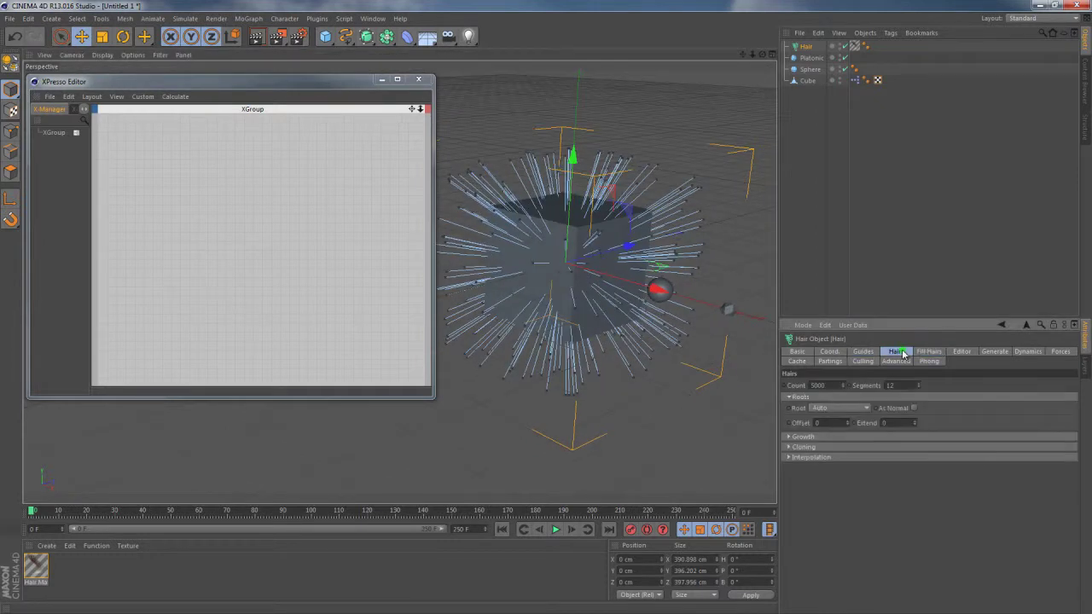
click(817, 411)
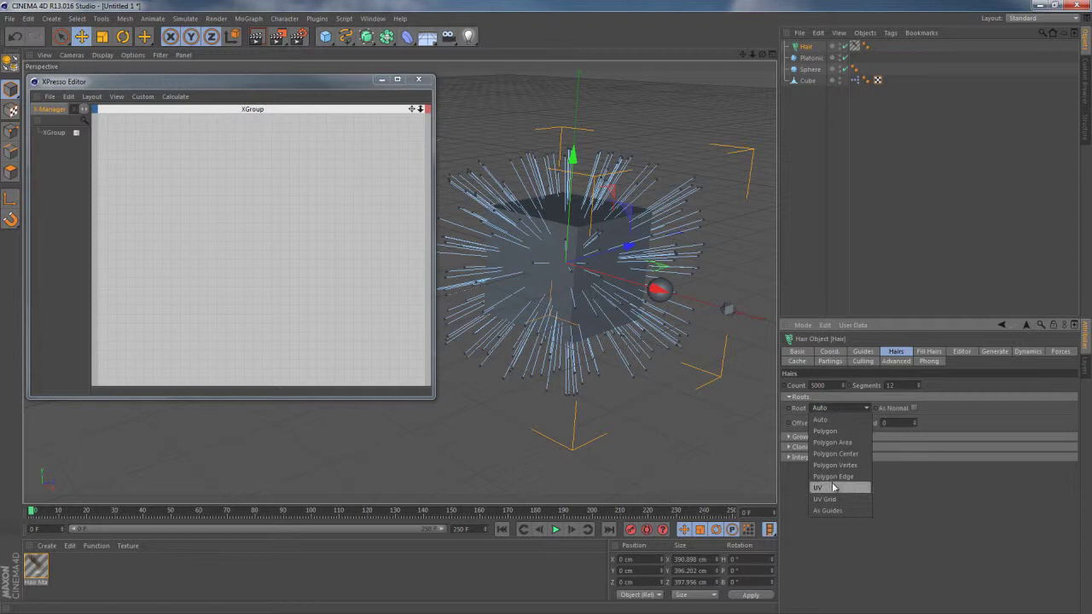
click(833, 510)
- Generate the hair as Triangle geometry and play the animation to run the hair dynamics
click(996, 351)
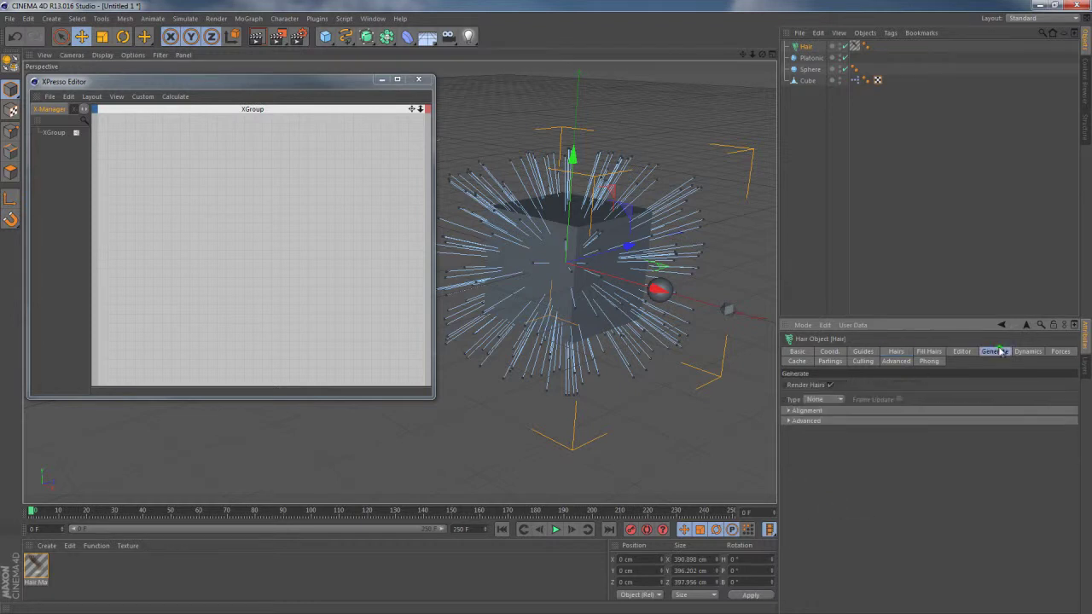
click(832, 400)
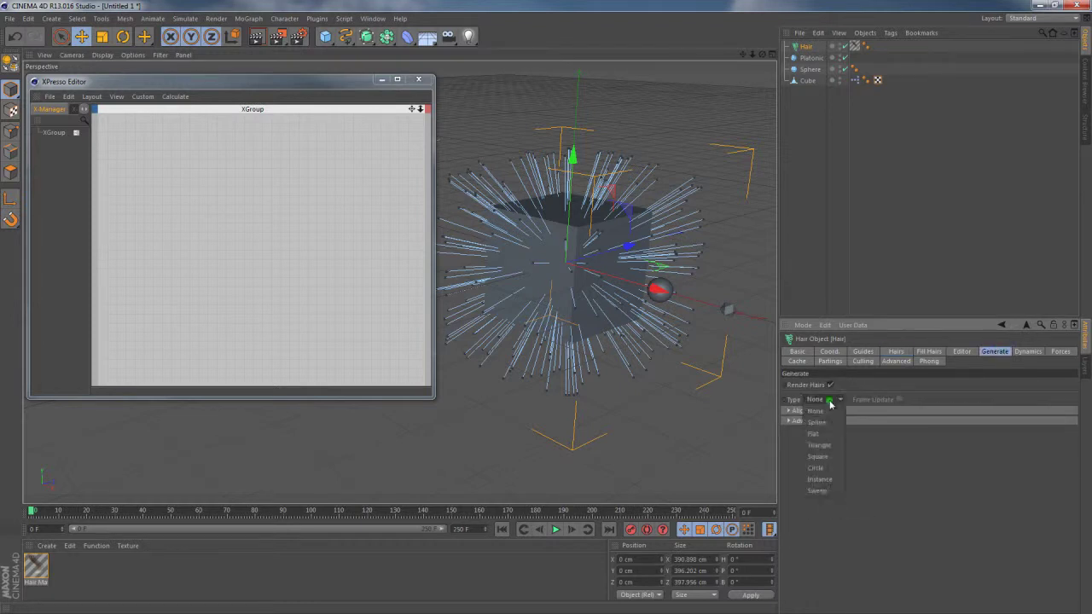
click(821, 448)
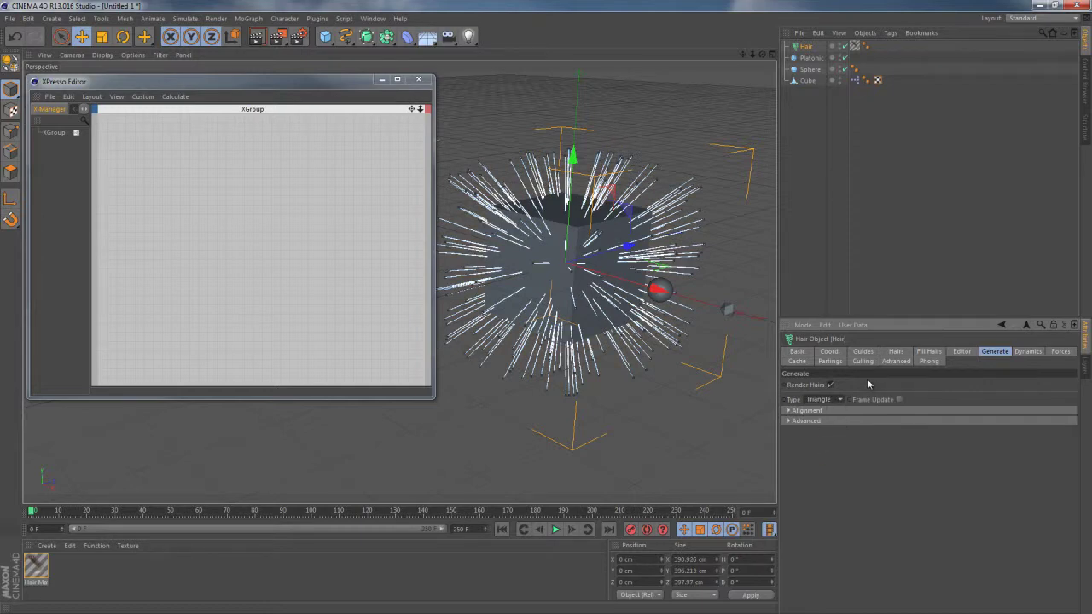
click(556, 528)
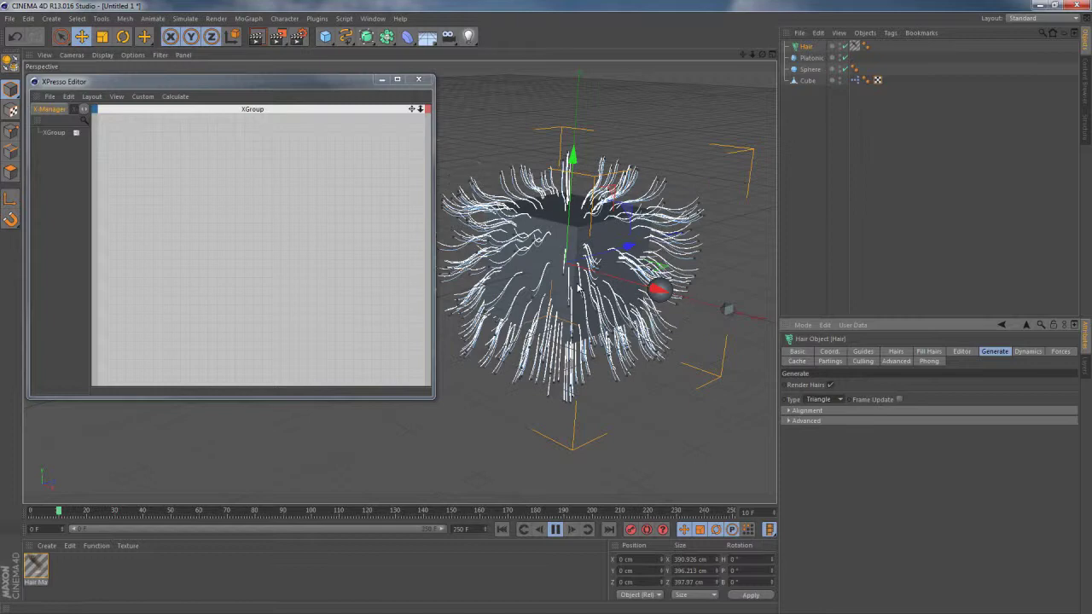
- Set the hair material's thickness to 7 cm at the root and 1.1 cm at the tip, then deselect the hair
click(36, 565)
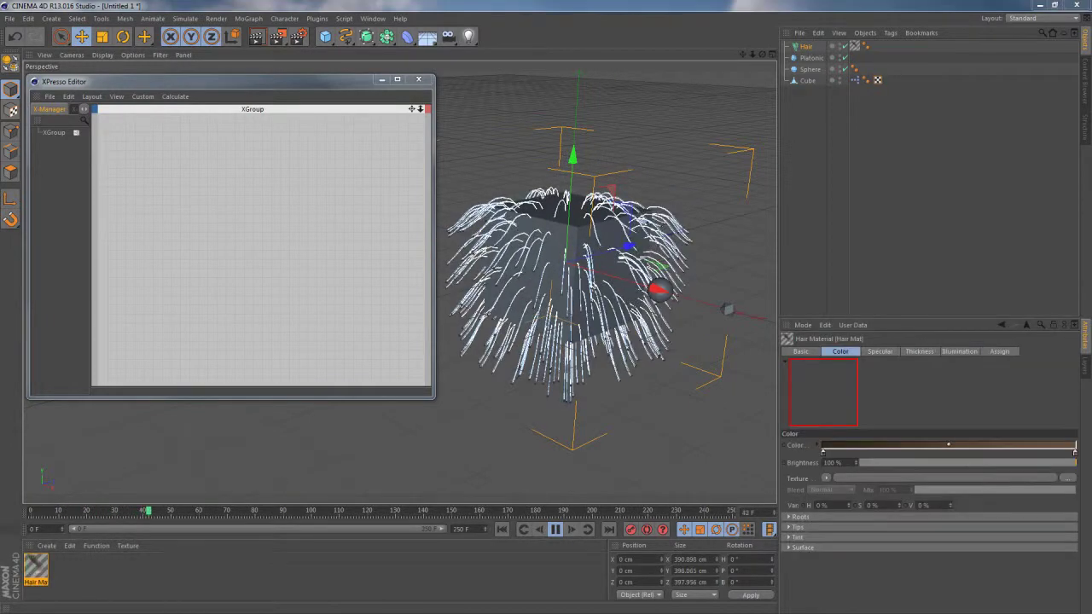
double_click(36, 565)
mouse_move(773, 200)
mouse_down()
mouse_move(787, 191)
mouse_move(784, 200)
mouse_up()
drag(720, 239, 712, 239)
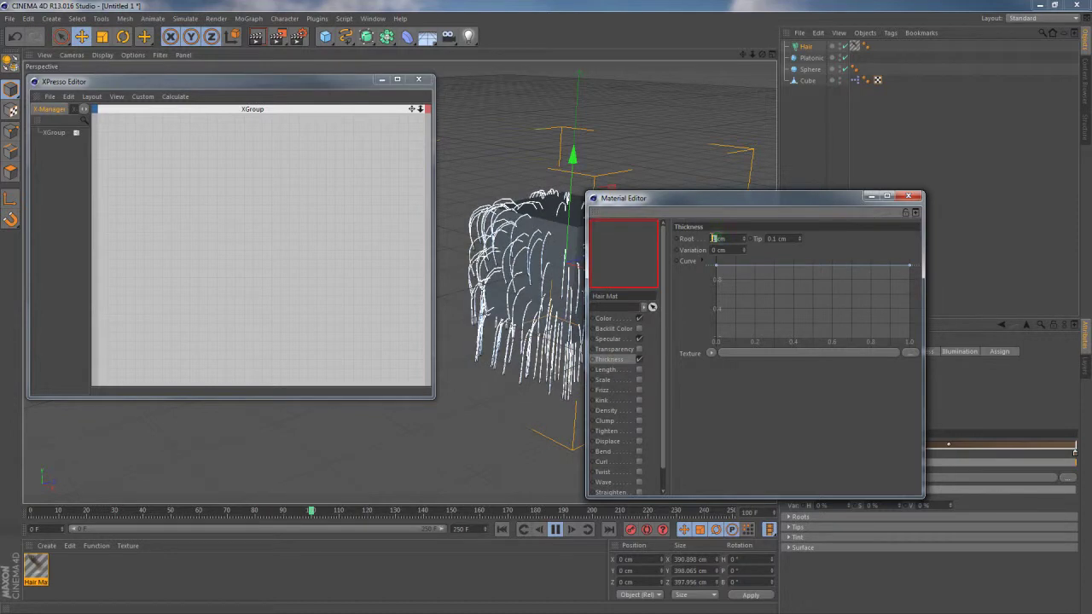
text(7)
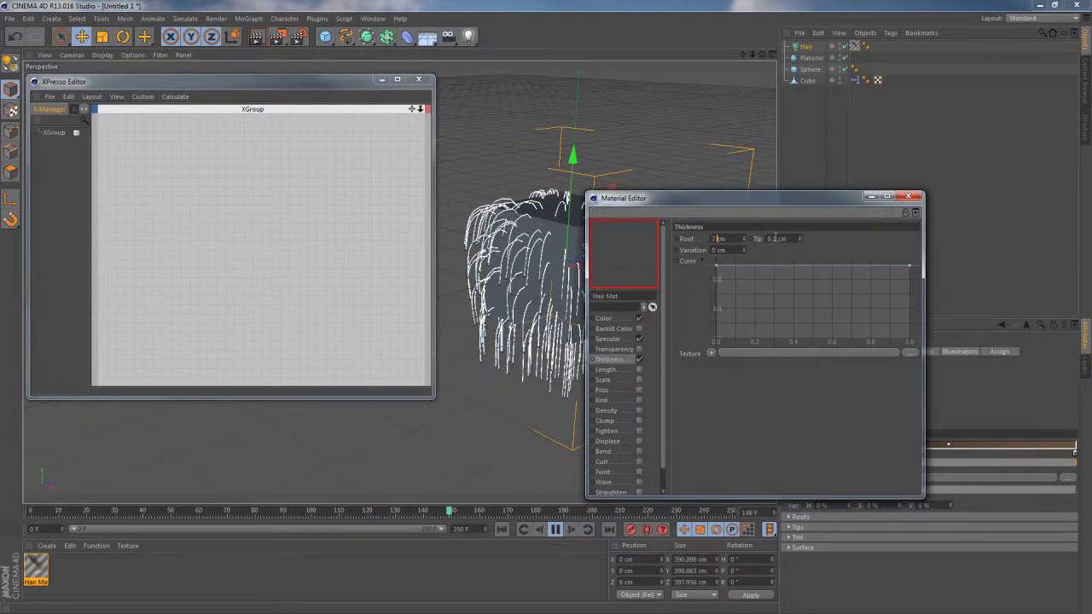
drag(775, 238, 765, 238)
text(1.1)
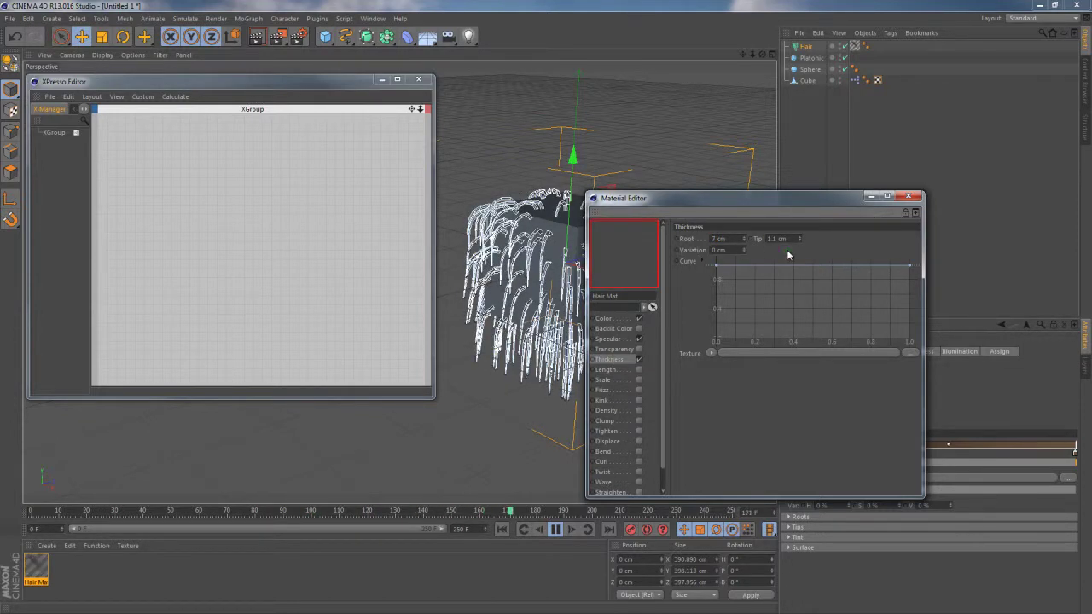
click(909, 196)
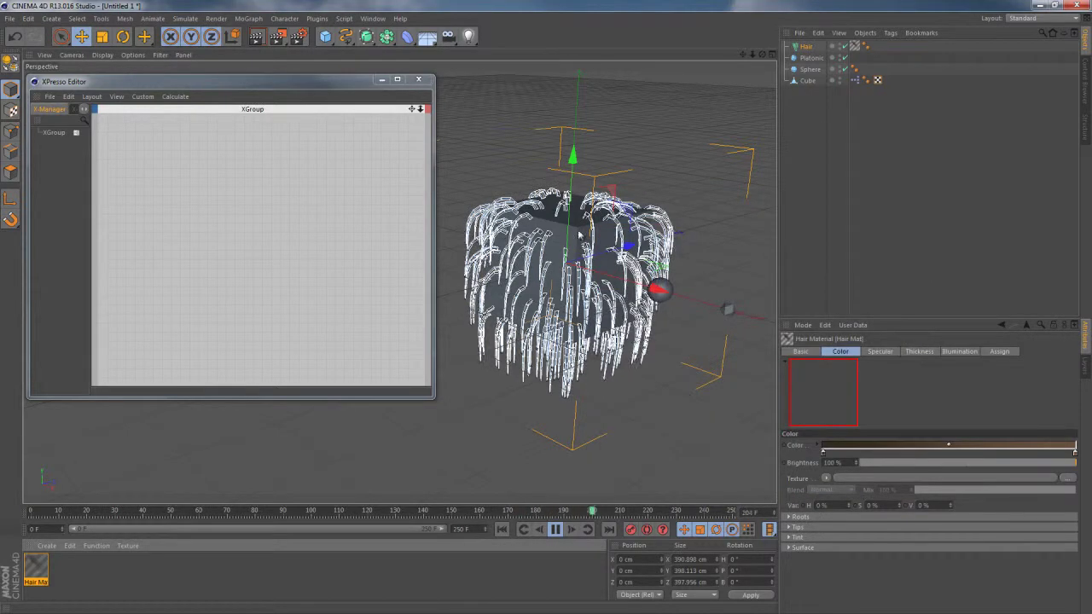
click(791, 197)
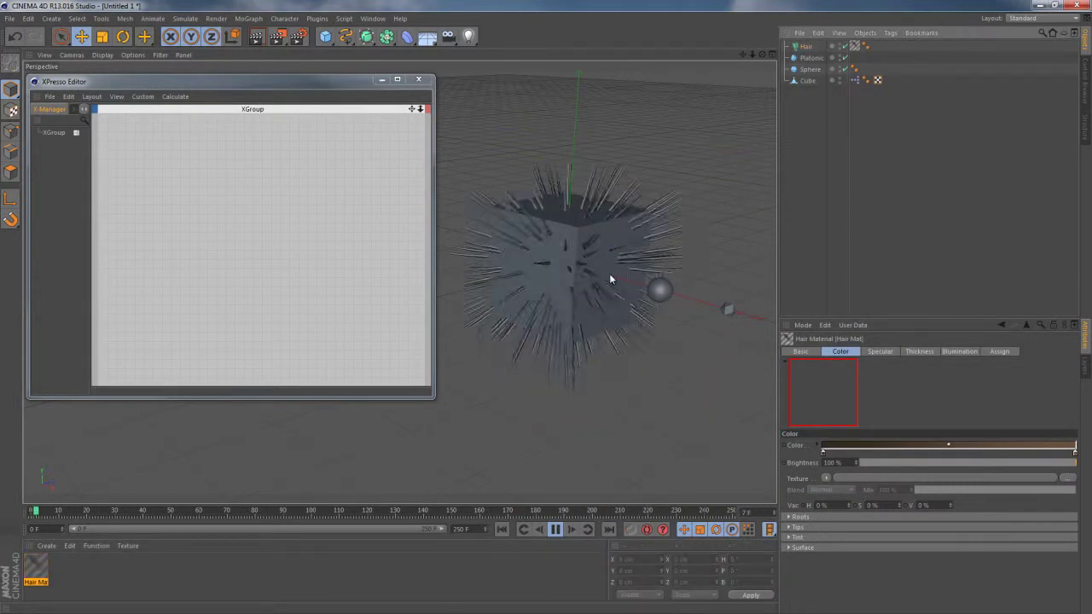
mouse_move(601, 270)
alt+mouse_down()
mouse_move(603, 298)
mouse_move(592, 288)
alt+mouse_up()
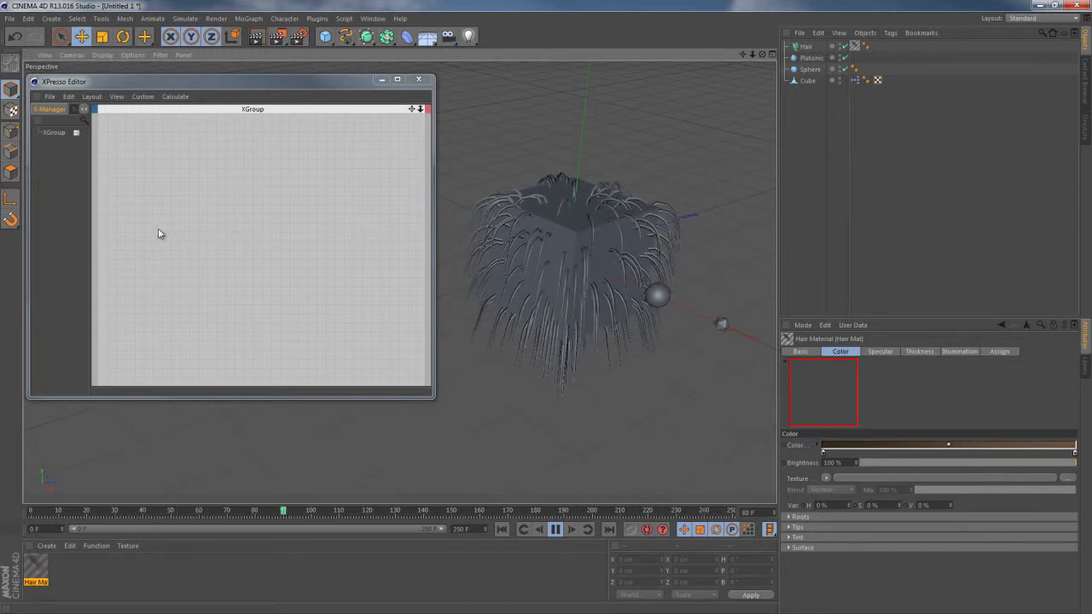
- Add a Hair Proximity node near the middle of the XPresso graph
right_click(239, 202)
mouse_move(331, 213)
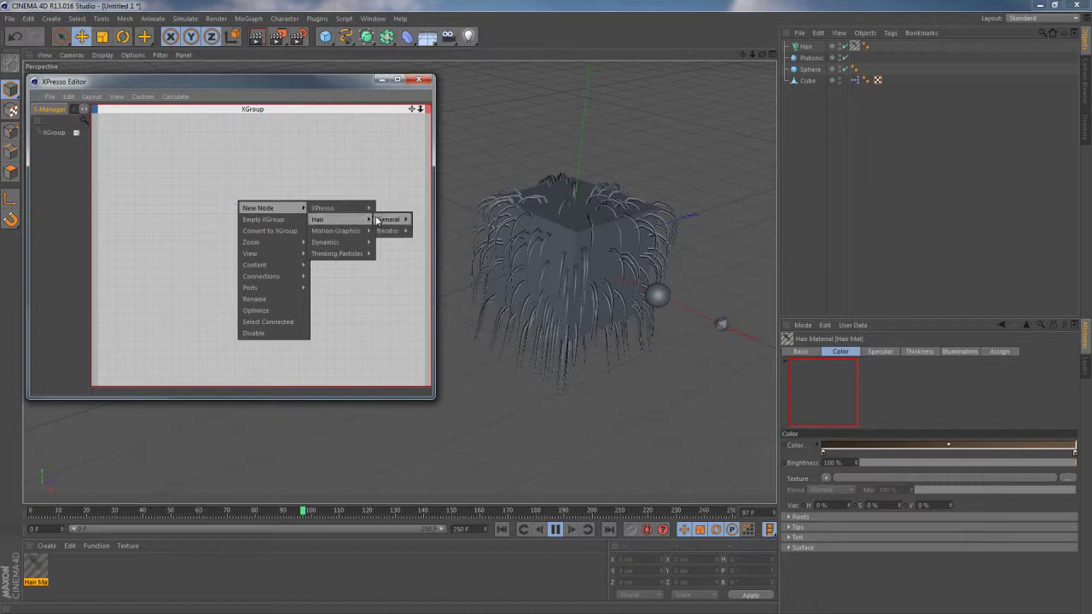
mouse_move(391, 222)
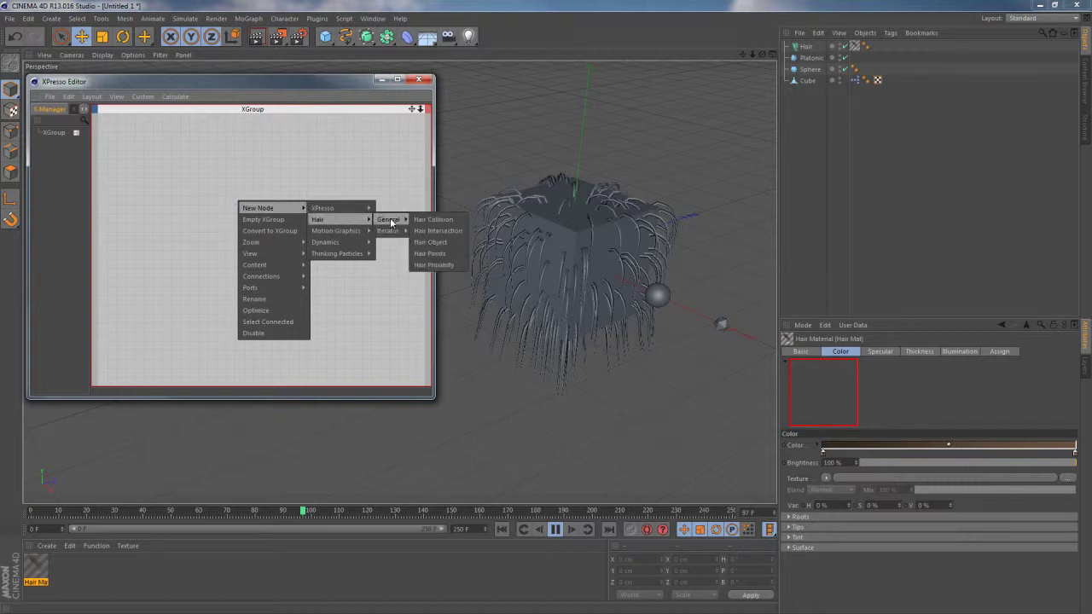
click(432, 265)
drag(235, 191, 258, 234)
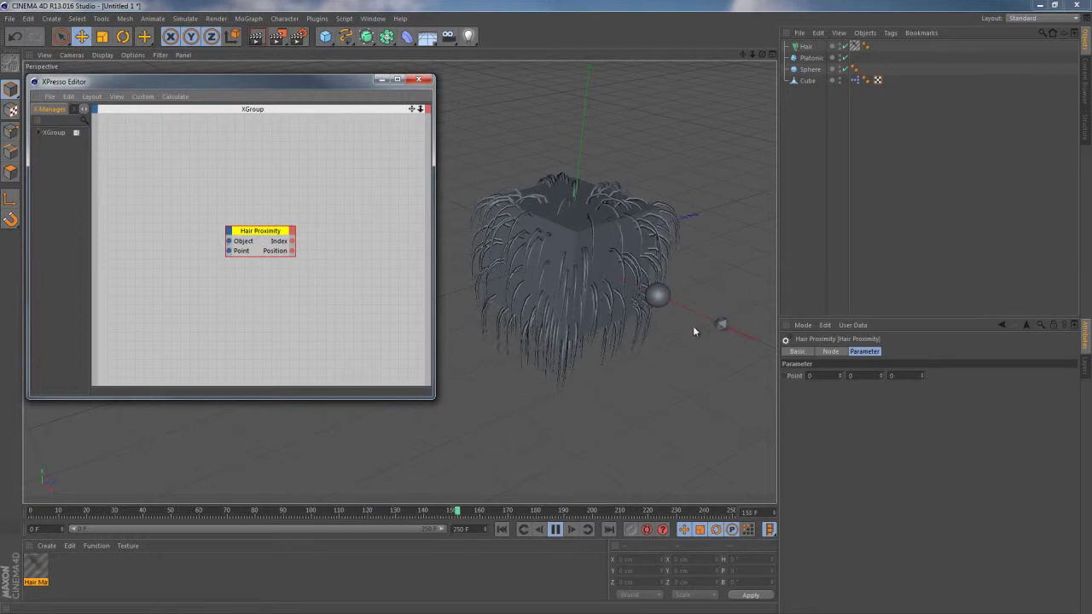
drag(262, 236, 253, 231)
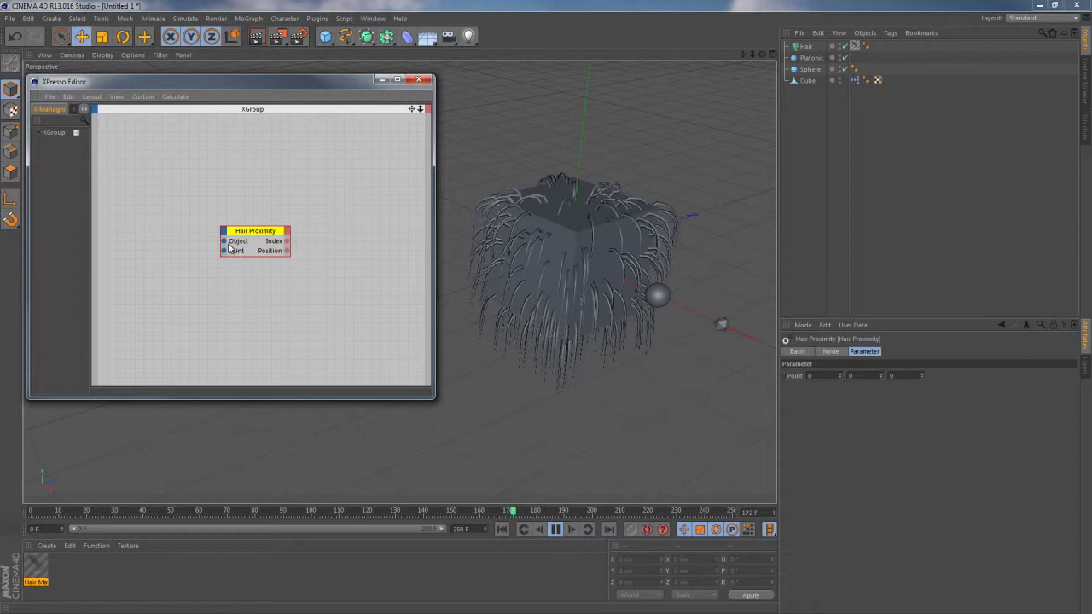
- Add the Hair object as a node with an Object output and connect it to Hair Proximity's Object input
drag(810, 51, 299, 183)
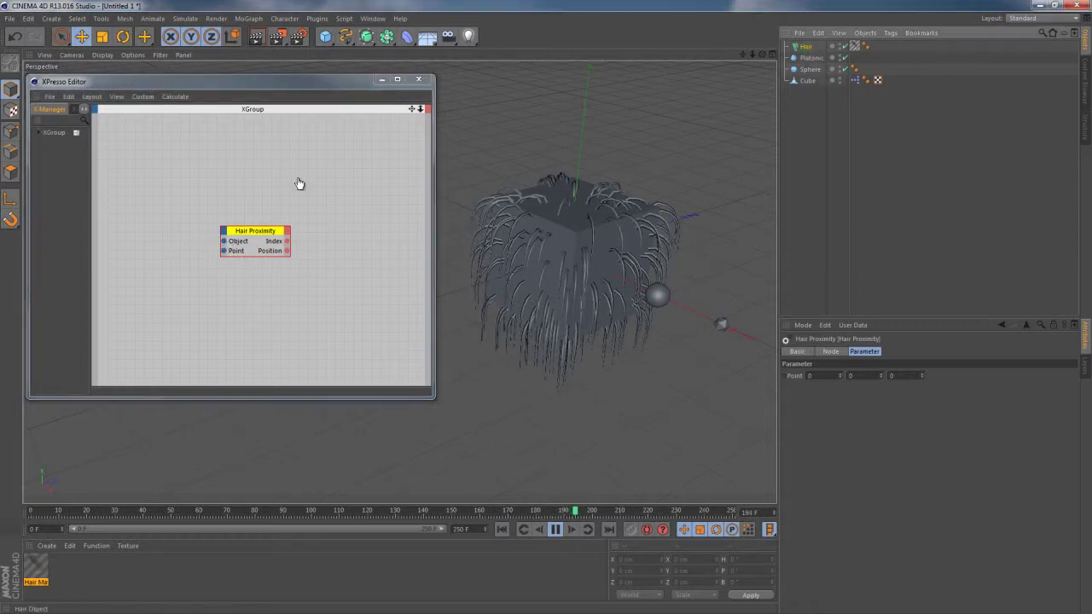
drag(164, 218, 164, 215)
click(172, 209)
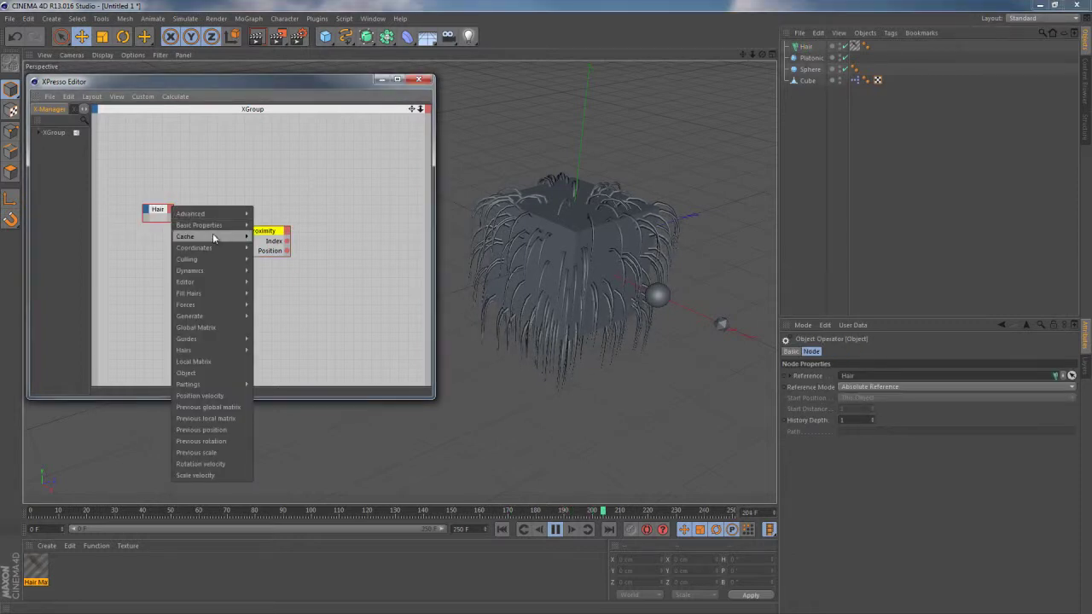
click(192, 372)
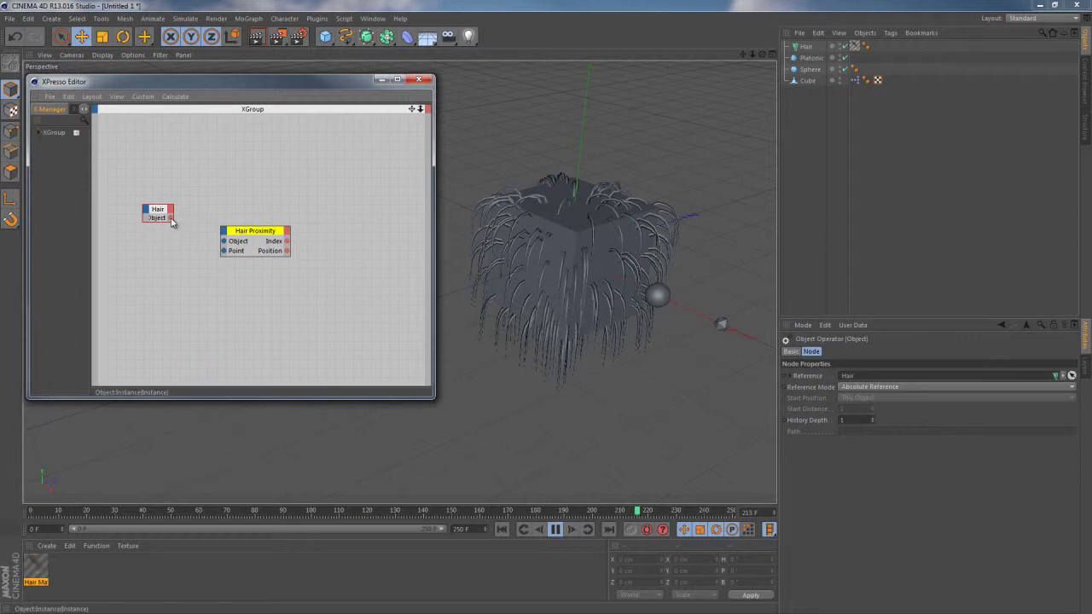
drag(224, 242, 224, 241)
- Move the Hair and Hair Proximity nodes up and to the left in the graph
ctrl+drag(158, 214, 134, 179)
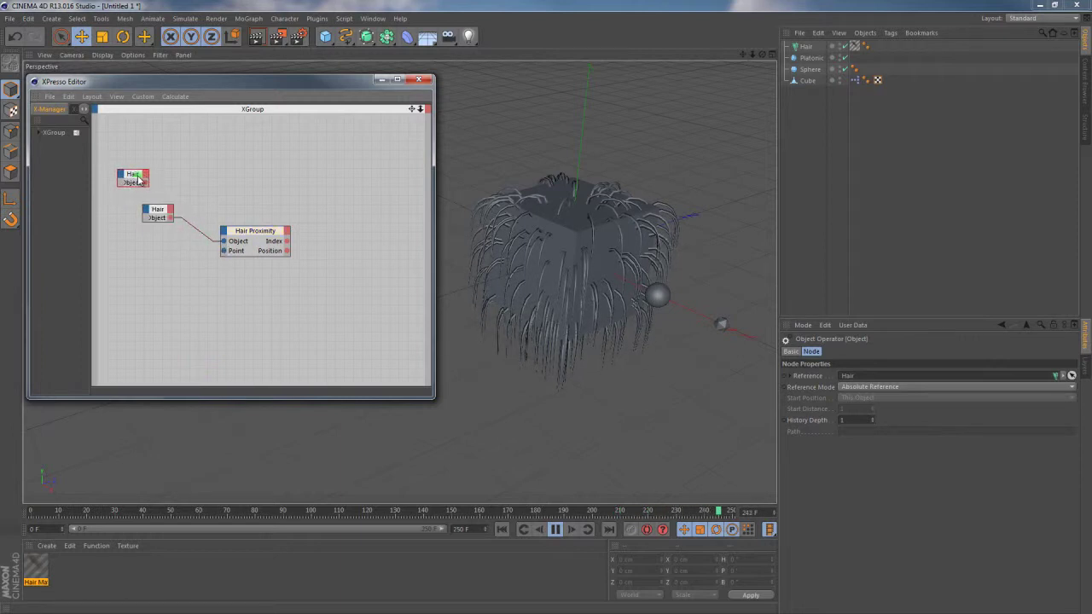
key(ctrl+z)
drag(158, 215, 137, 180)
drag(257, 235, 203, 219)
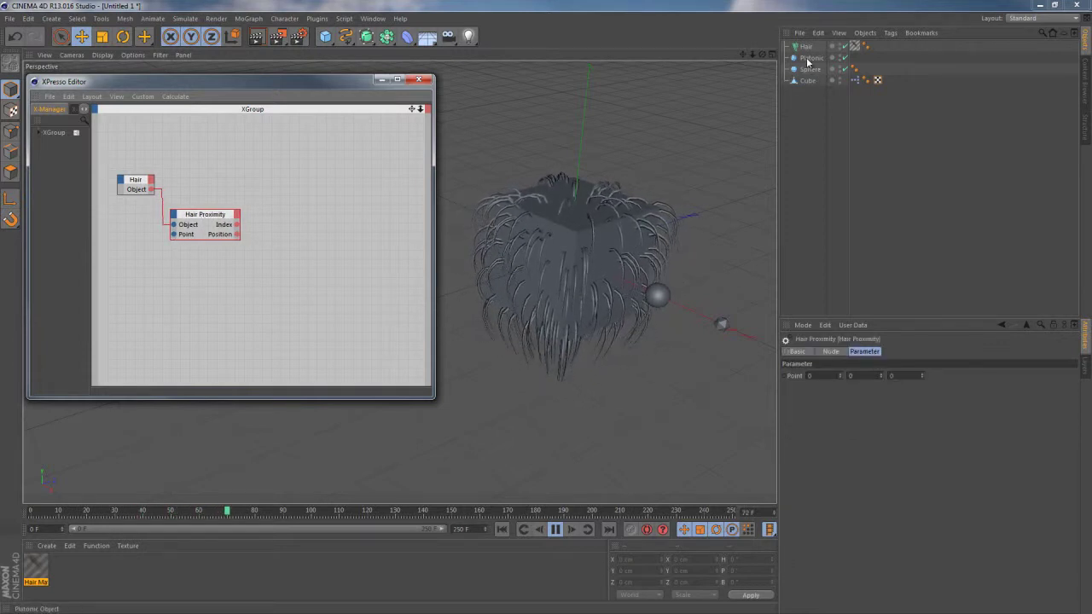
- Add the Platonic object as a node with a Global Position output and feed it into Hair Proximity's Point input
drag(807, 60, 747, 216)
drag(112, 250, 132, 269)
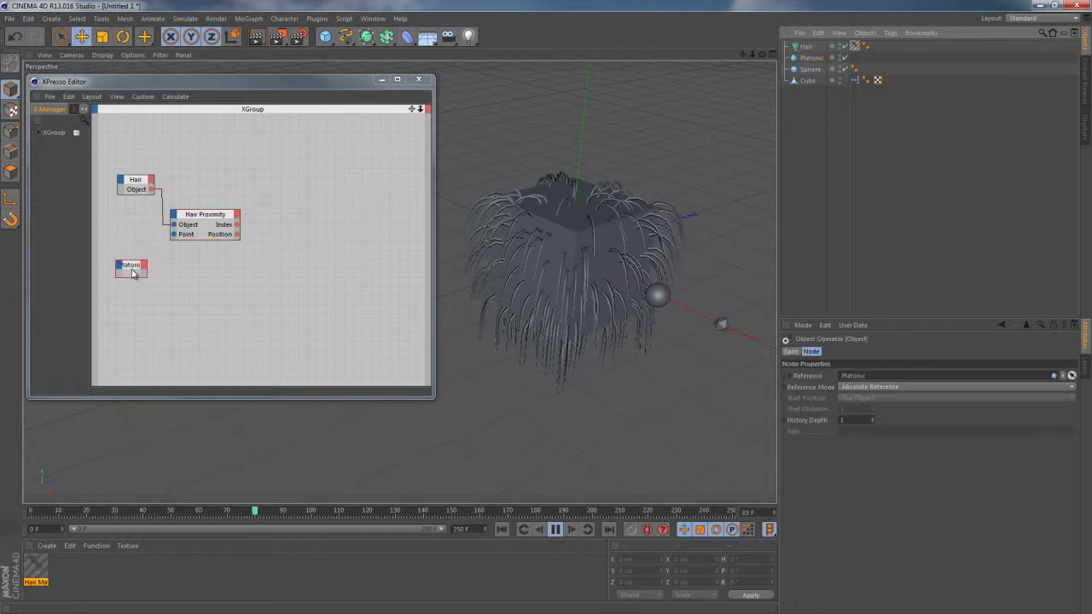
click(144, 265)
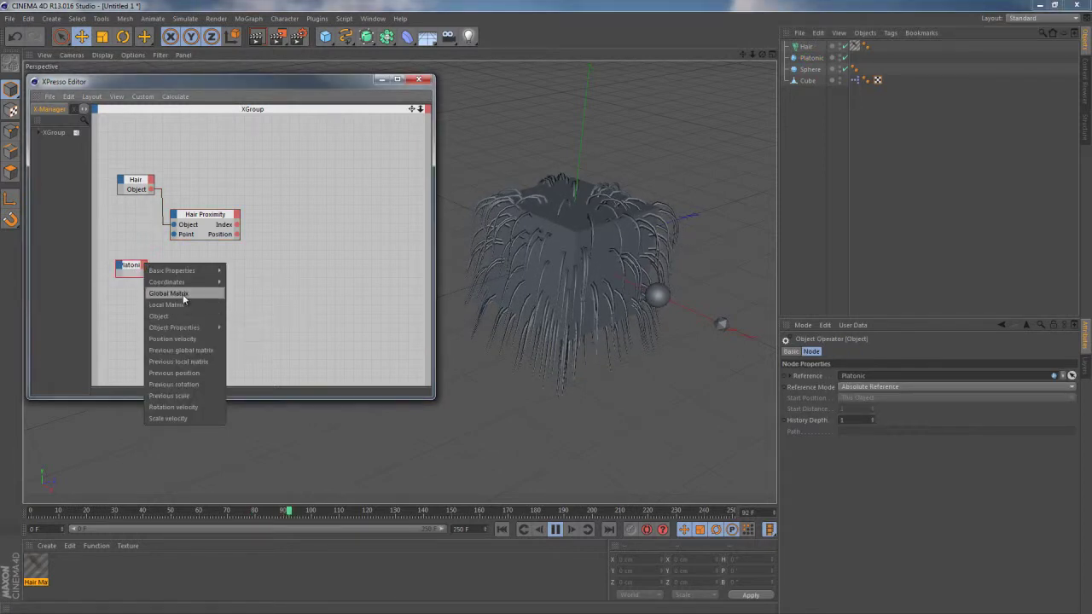
mouse_move(196, 282)
mouse_move(256, 293)
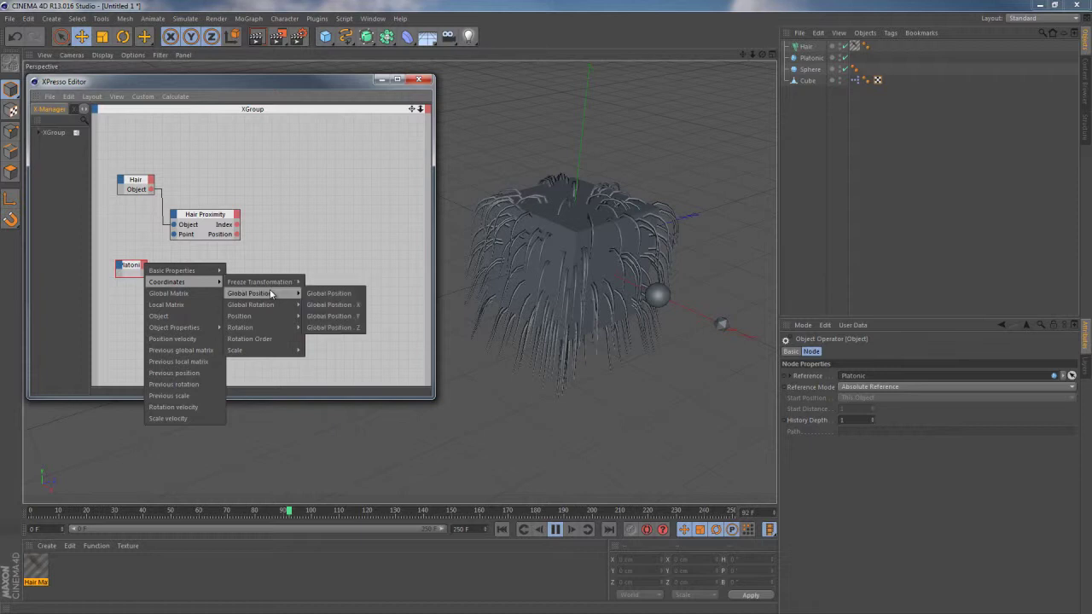
click(326, 294)
drag(138, 268, 211, 217)
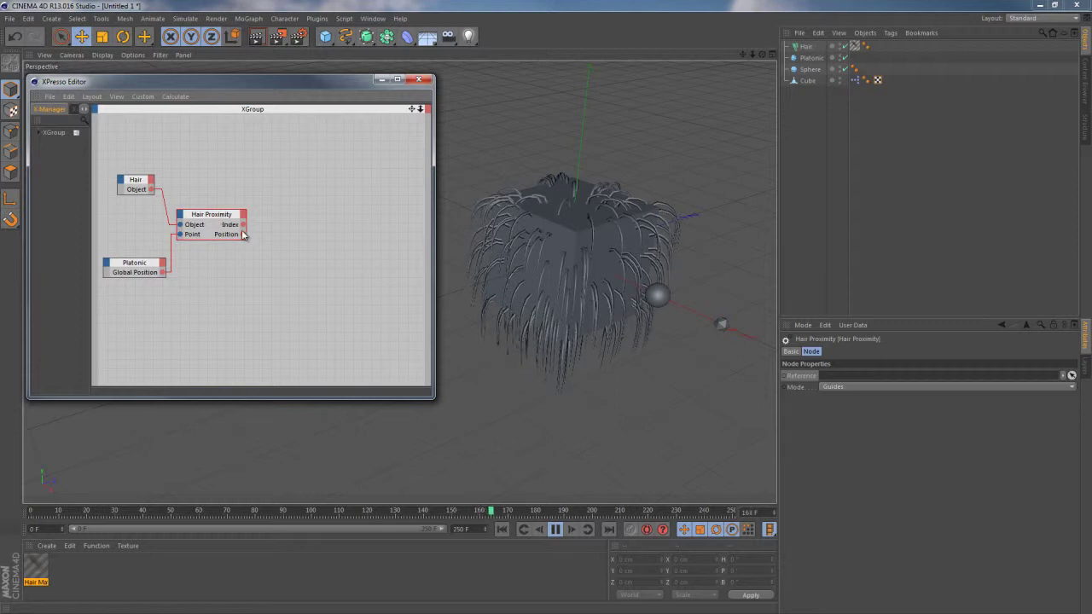
- Add a Result node beside Hair Proximity and connect Hair Proximity's Index output to it
right_click(276, 236)
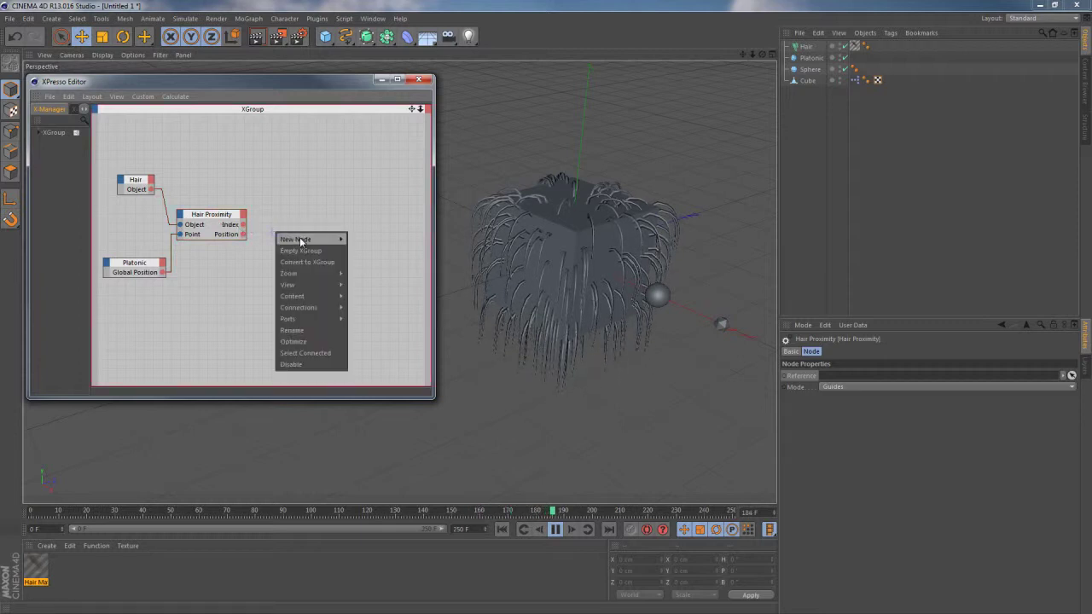
mouse_move(300, 239)
mouse_move(375, 239)
mouse_move(447, 240)
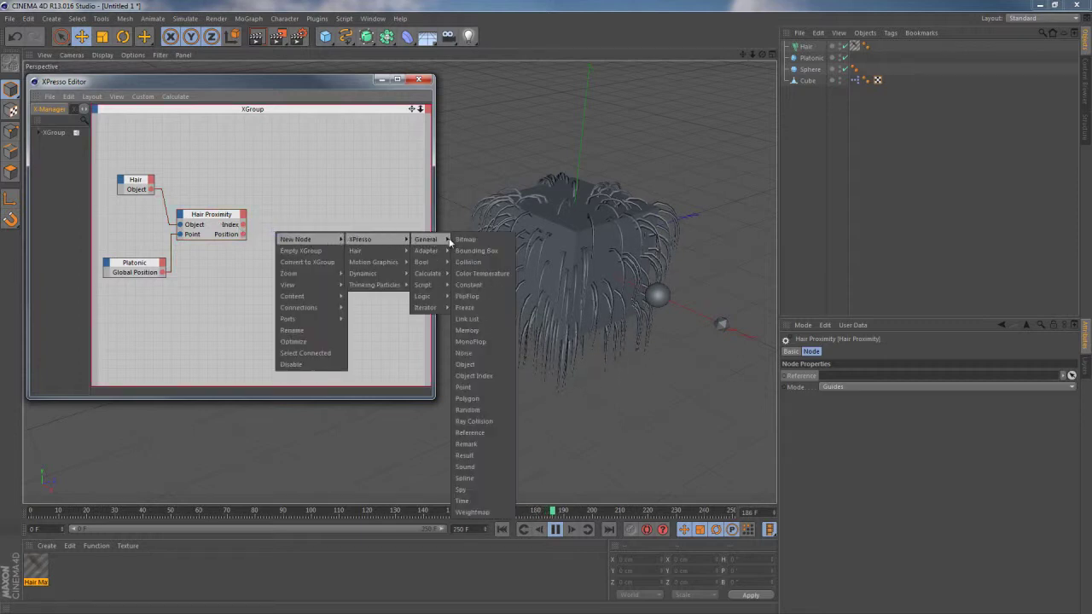
click(473, 456)
drag(286, 227, 308, 225)
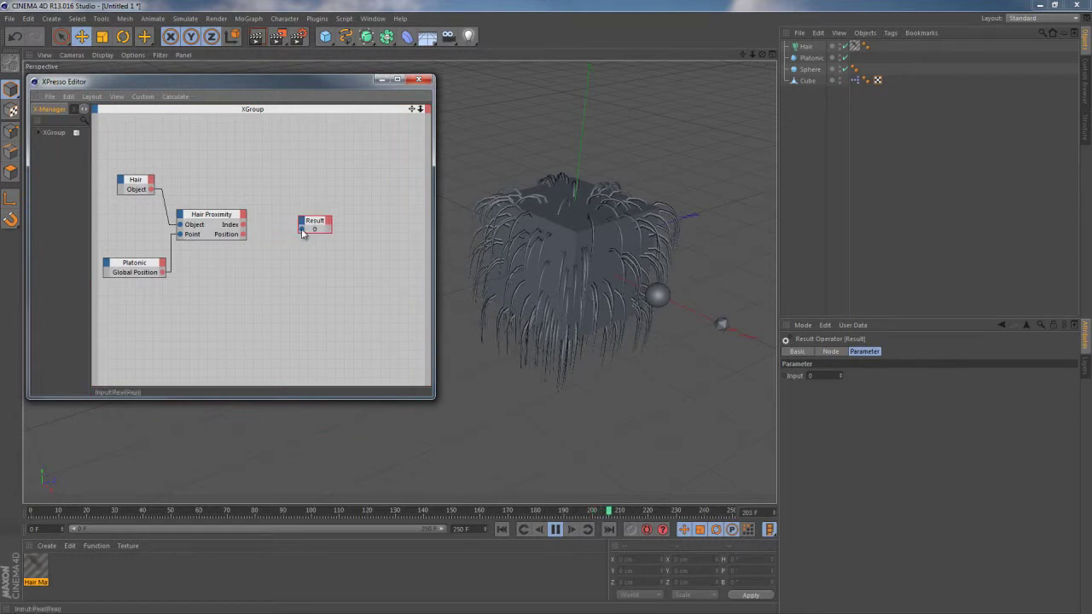
drag(243, 228, 243, 226)
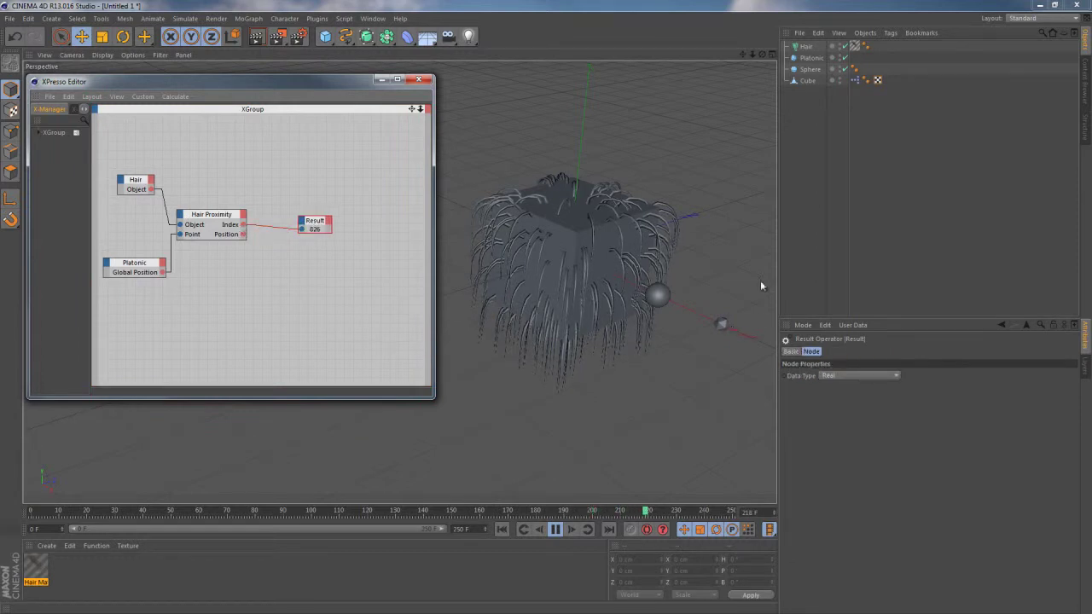
- Lower the Platonic object in the viewport to about Y -76 cm to test the Index output
click(811, 61)
drag(734, 232, 747, 278)
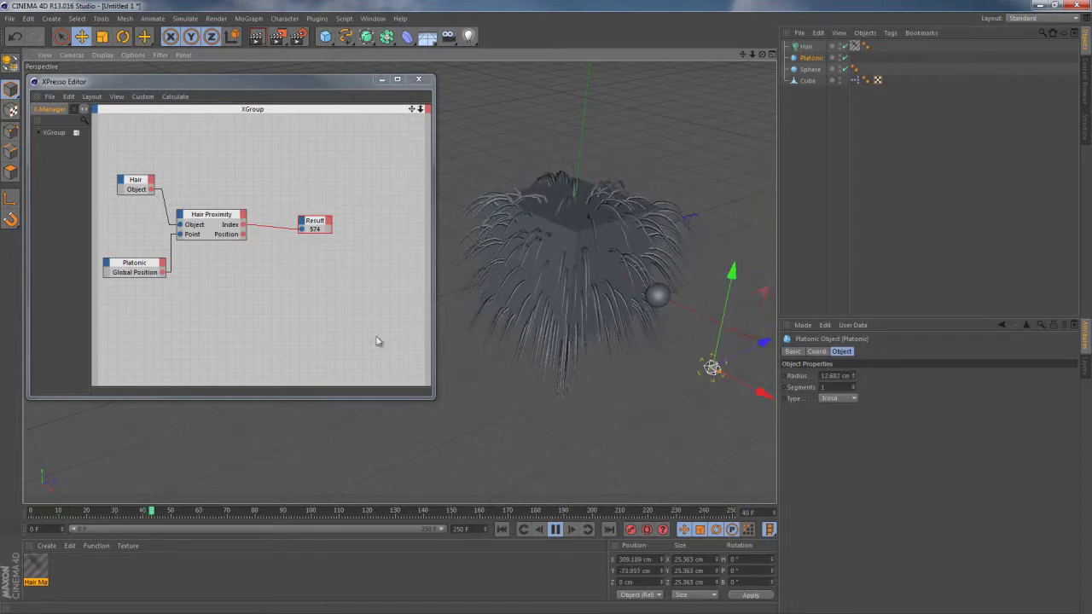
- Add a Hair Points node and place it above the Result node in the XPresso graph
right_click(260, 166)
mouse_move(358, 181)
mouse_move(422, 183)
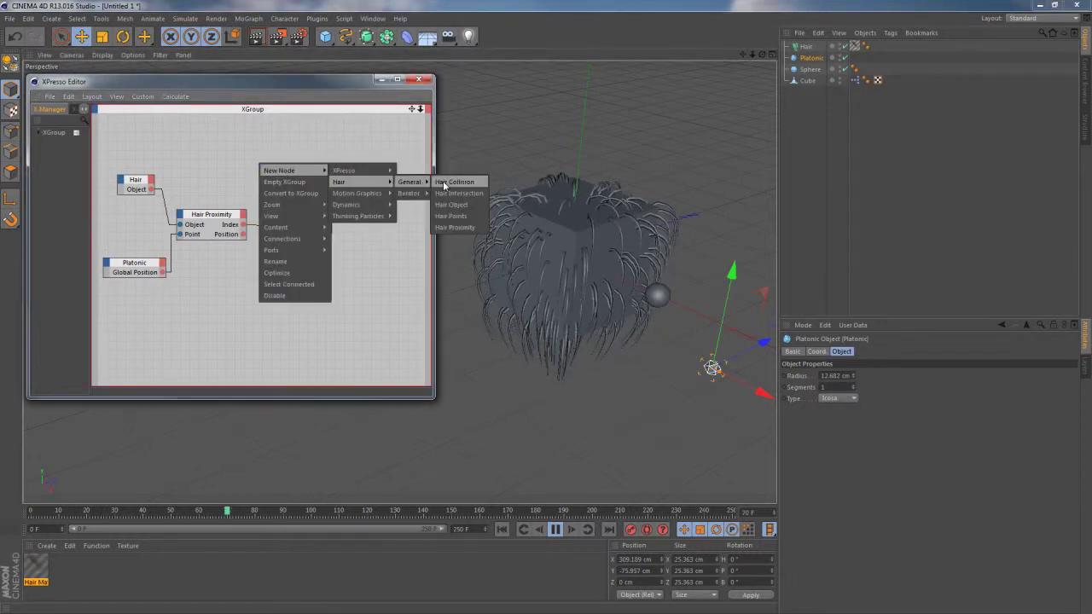
click(458, 219)
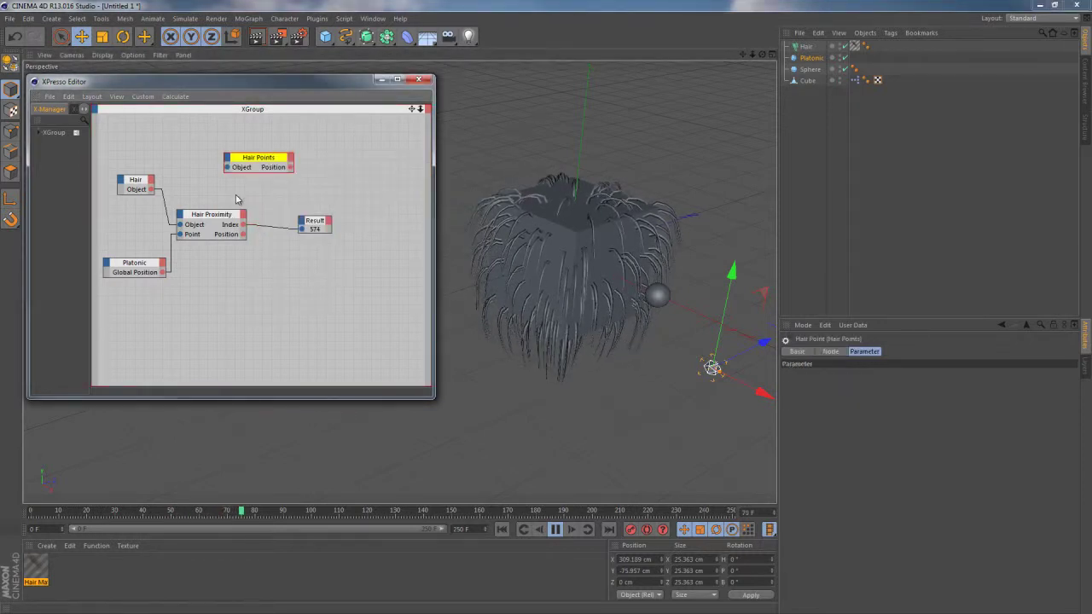
drag(252, 160, 280, 174)
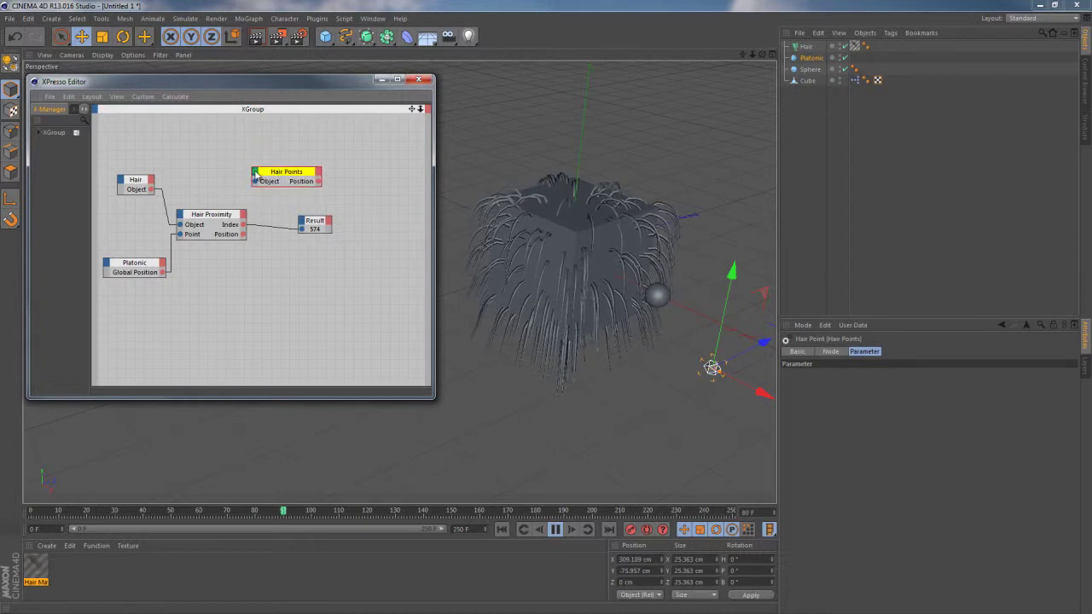
- Give Hair Points an Index input and feed its inputs from Hair's Object and Hair Proximity's Index, with the Hair node aligned
click(255, 174)
click(268, 212)
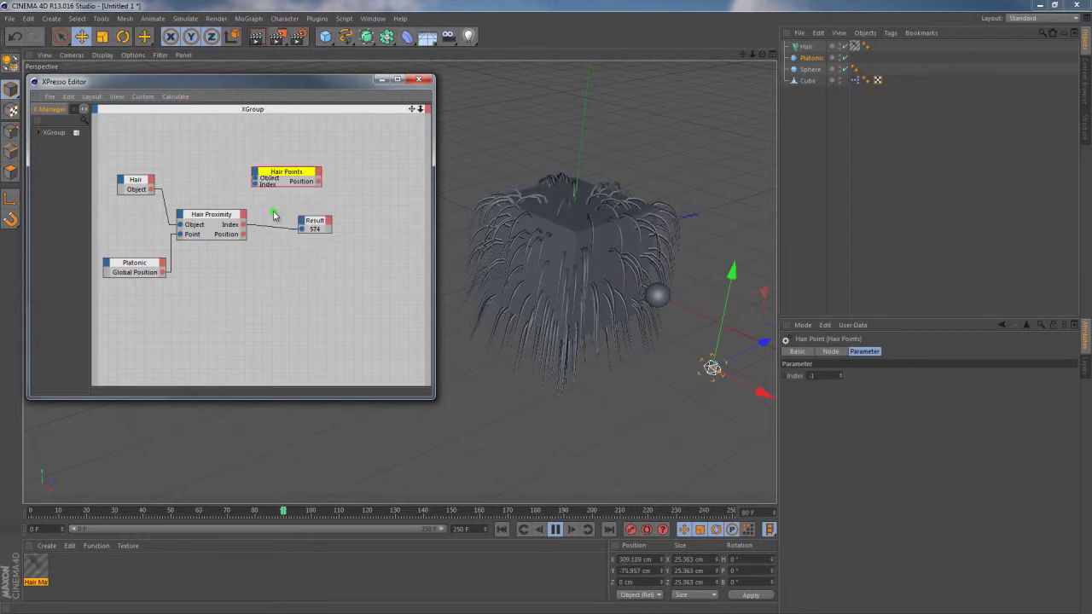
mouse_move(281, 176)
mouse_down()
mouse_move(247, 177)
mouse_move(293, 176)
mouse_move(273, 189)
mouse_move(289, 179)
mouse_up()
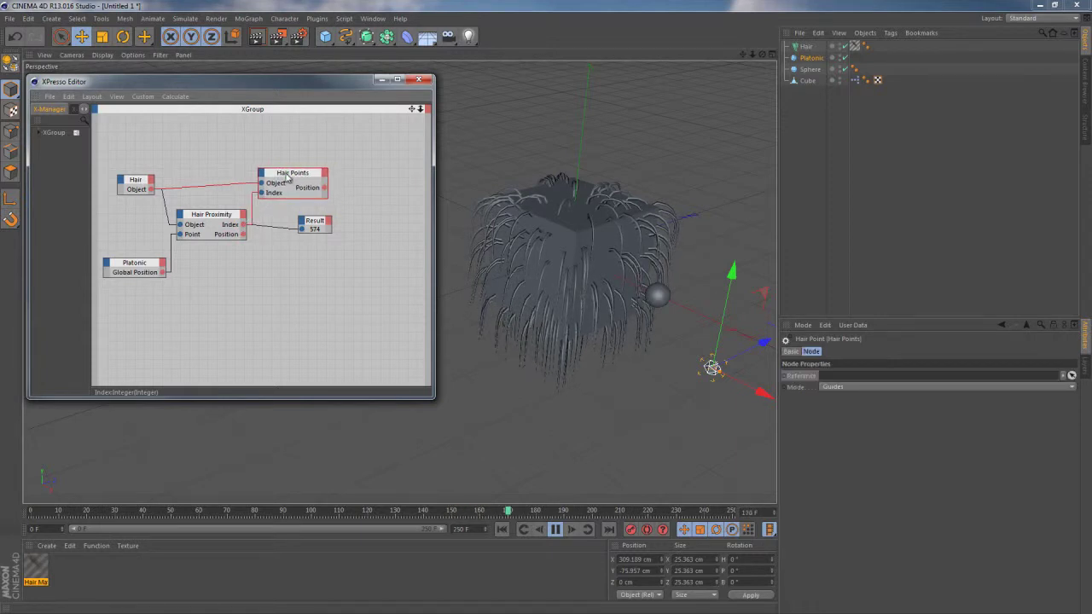
drag(138, 179, 139, 173)
click(290, 176)
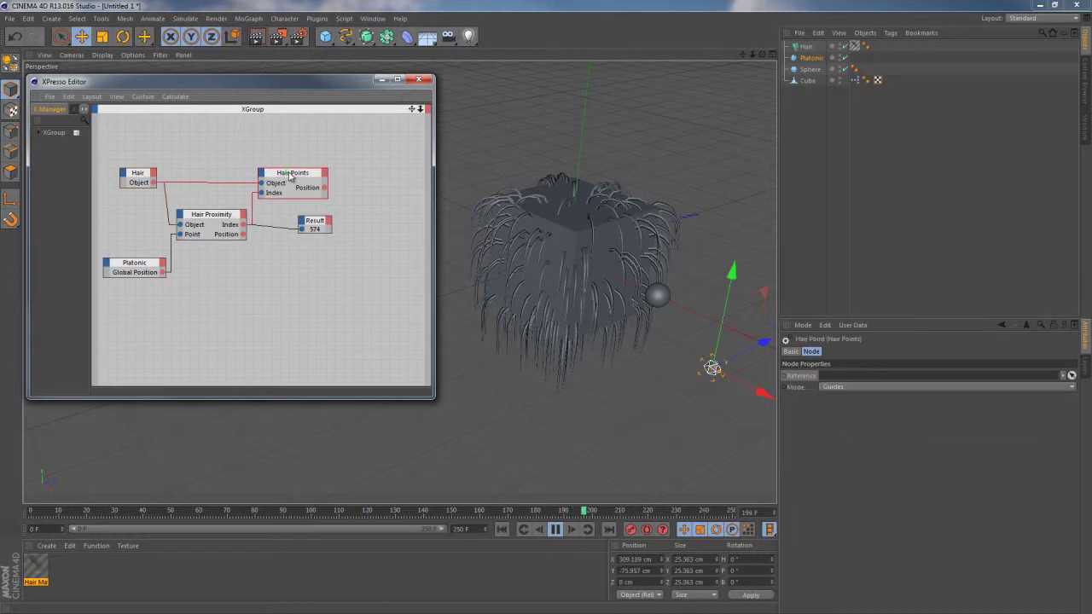
- Add the Sphere as a node with a Global Position input and connect Hair Points' Position output to it
click(809, 69)
drag(379, 179, 379, 171)
click(369, 168)
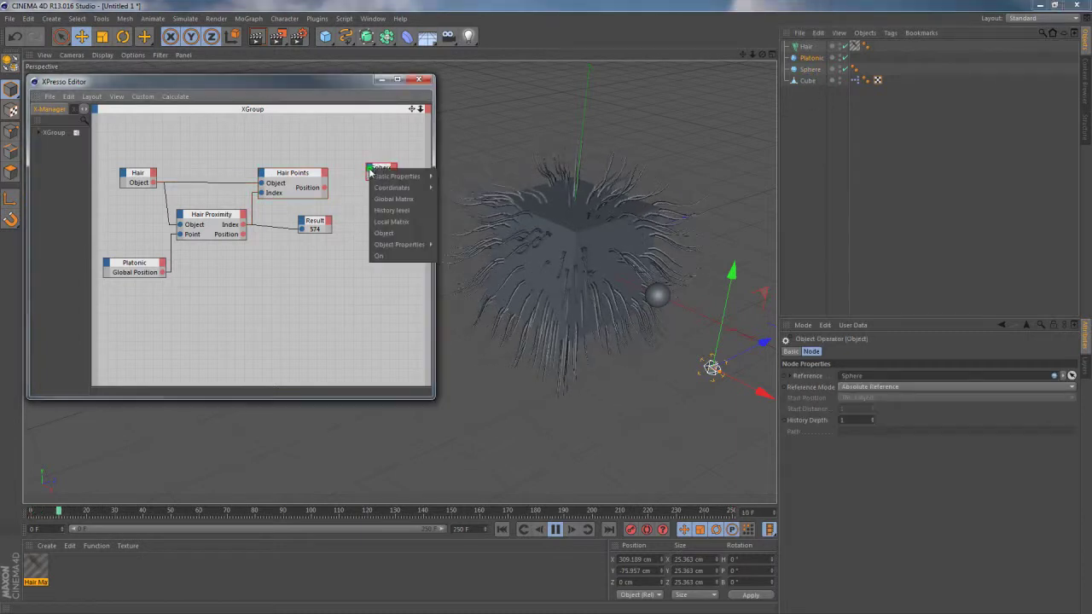
mouse_move(401, 187)
click(461, 199)
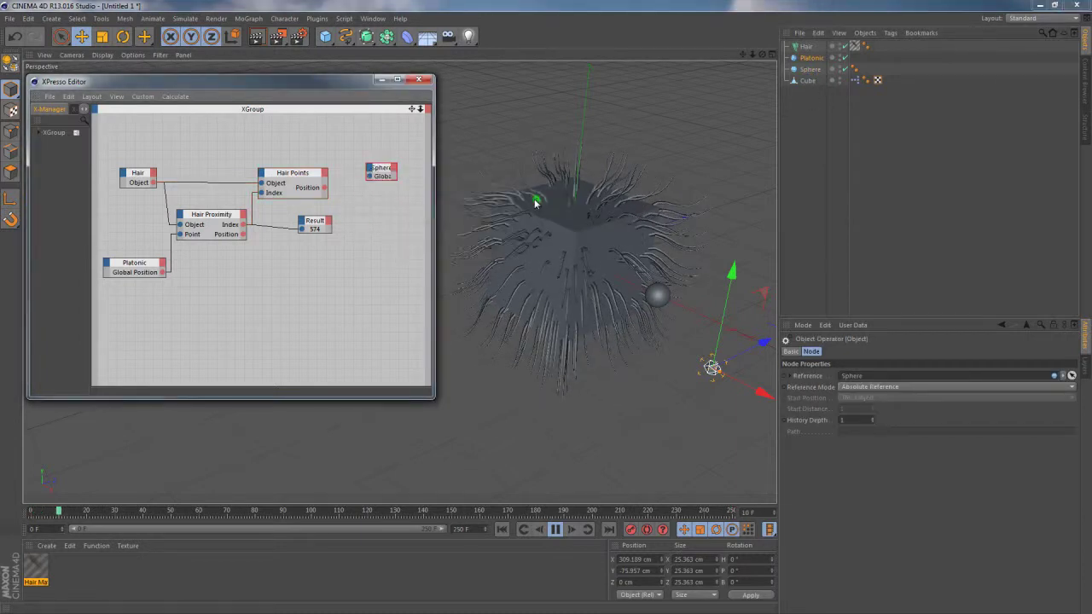
drag(324, 188, 368, 178)
double_click(385, 168)
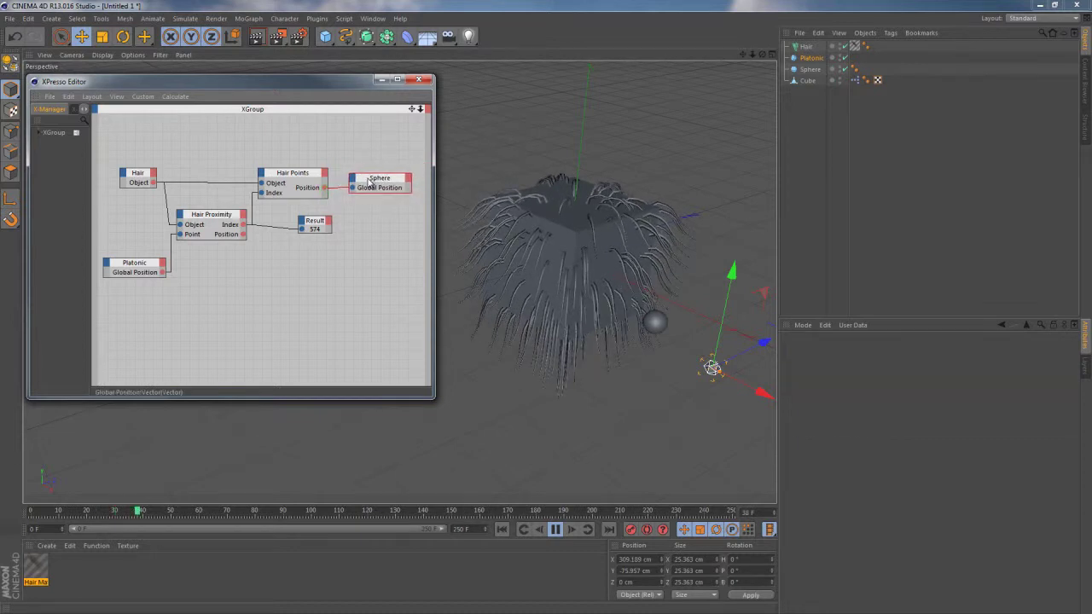
click(371, 180)
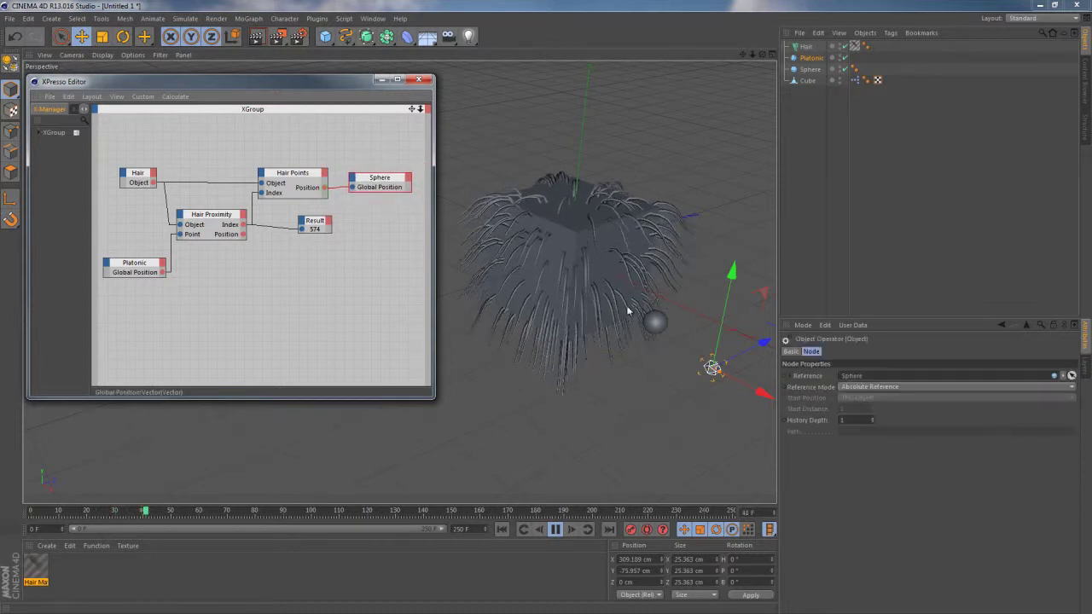
- Raise the Platonic object to about Y 88 cm to test how the sphere follows the nearest hair
click(810, 59)
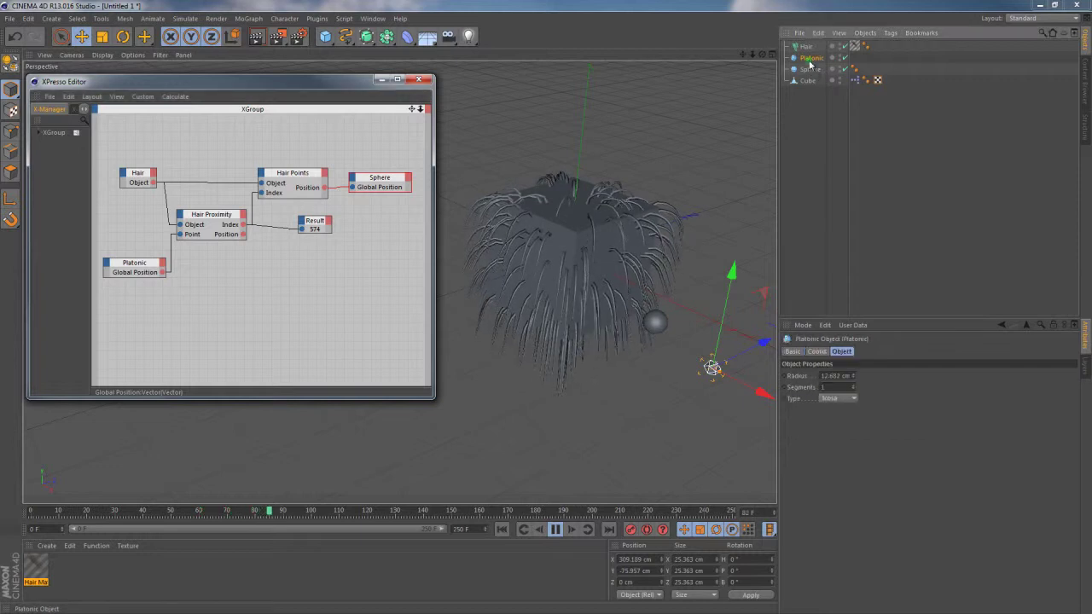
drag(731, 277, 753, 176)
mouse_move(626, 296)
alt+mouse_down()
mouse_move(668, 321)
mouse_move(667, 294)
mouse_move(604, 274)
mouse_move(606, 293)
alt+mouse_up()
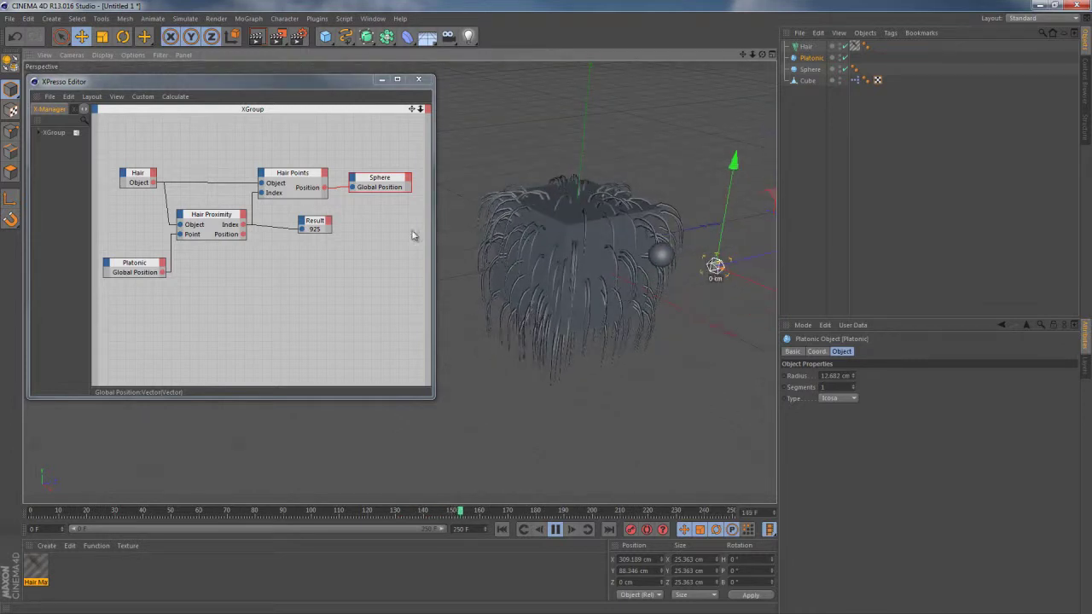
- Set the Hair Points node's mode to Dynamic Guides
click(302, 175)
click(834, 388)
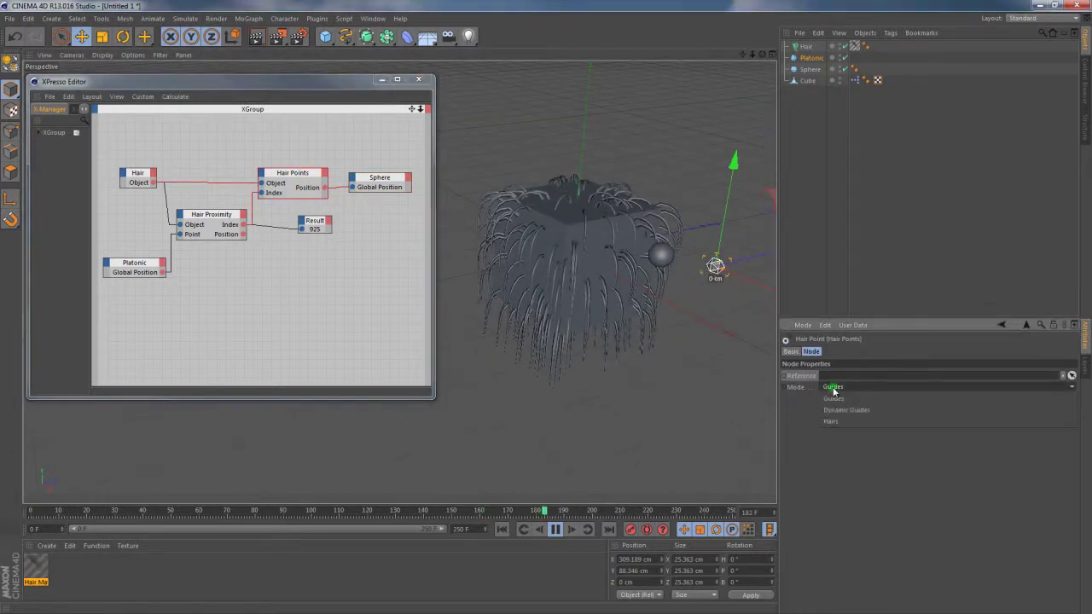
click(843, 412)
- Lower the Platonic object to about Y -188 cm, and bring it back to about Y -67 cm, Z 39 cm
alt+drag(663, 314, 715, 197)
drag(749, 139, 735, 314)
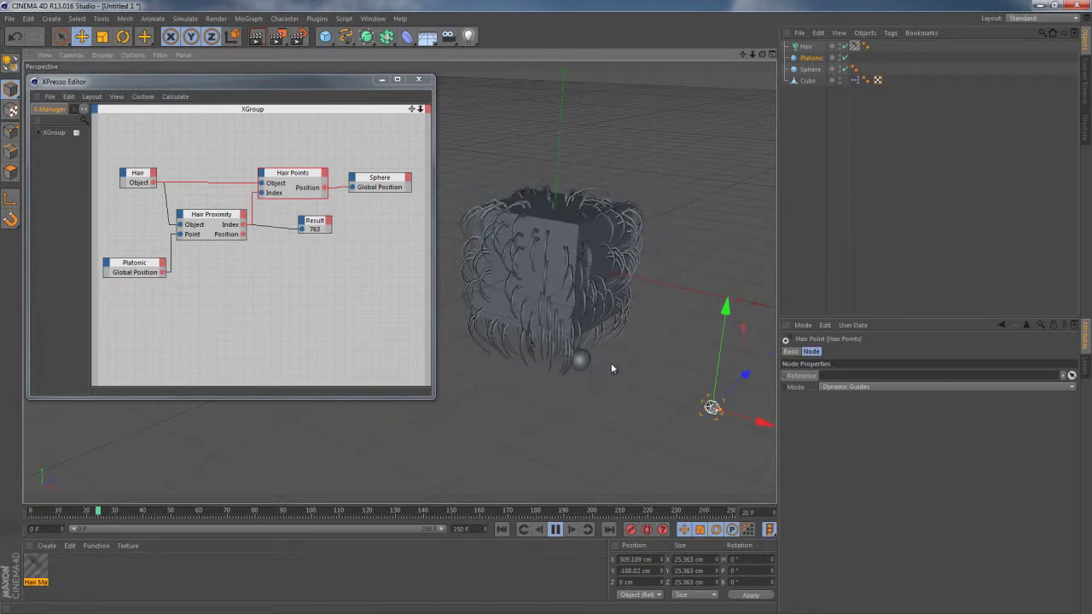
drag(751, 376, 740, 232)
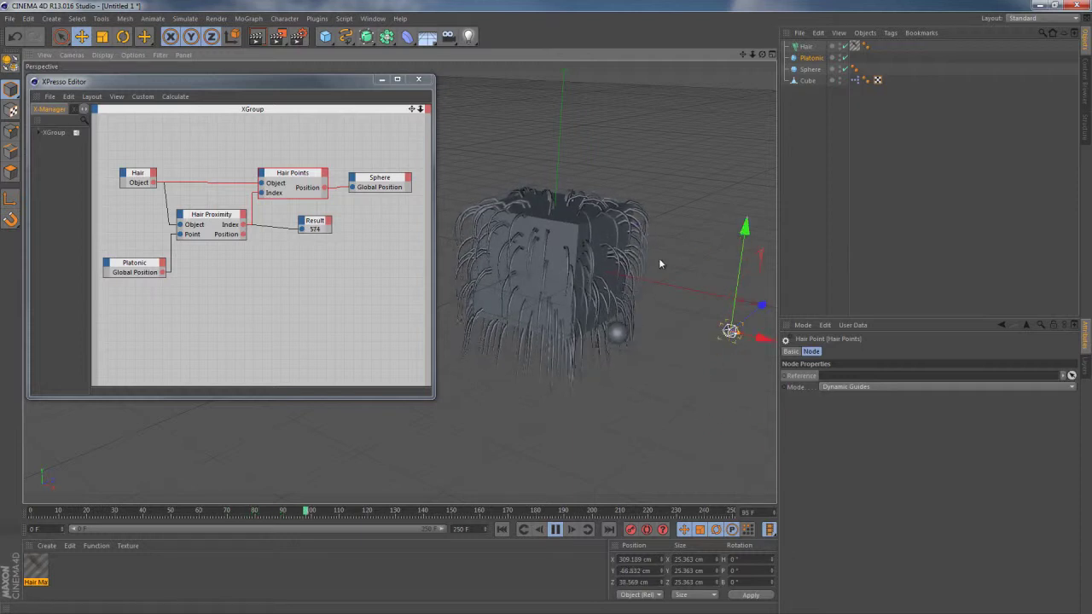
- Give the Hair Points node an Add Force input and set its Y component to 27
click(261, 173)
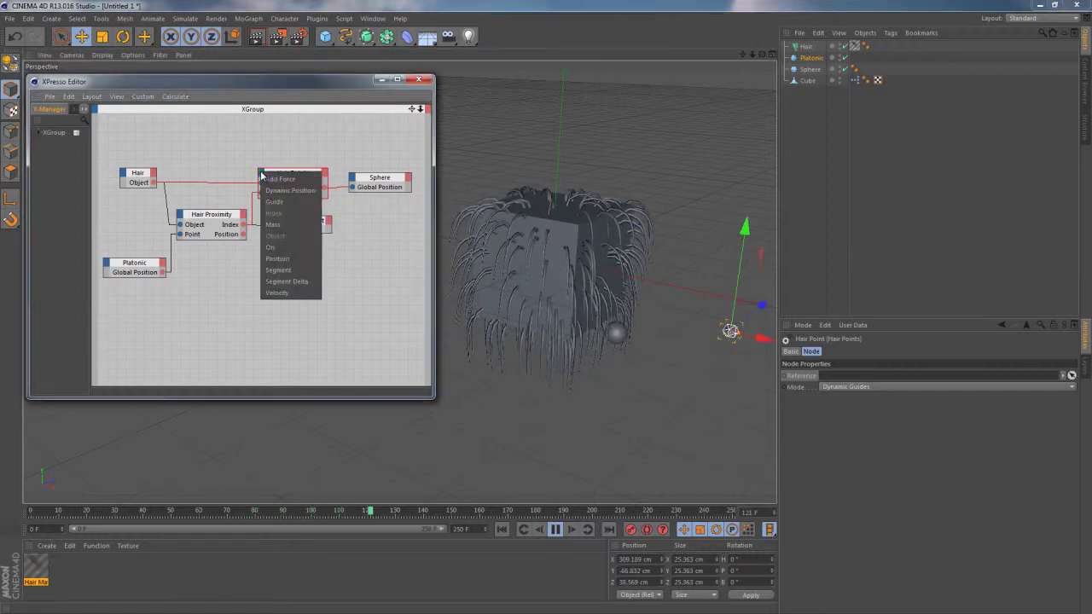
click(280, 179)
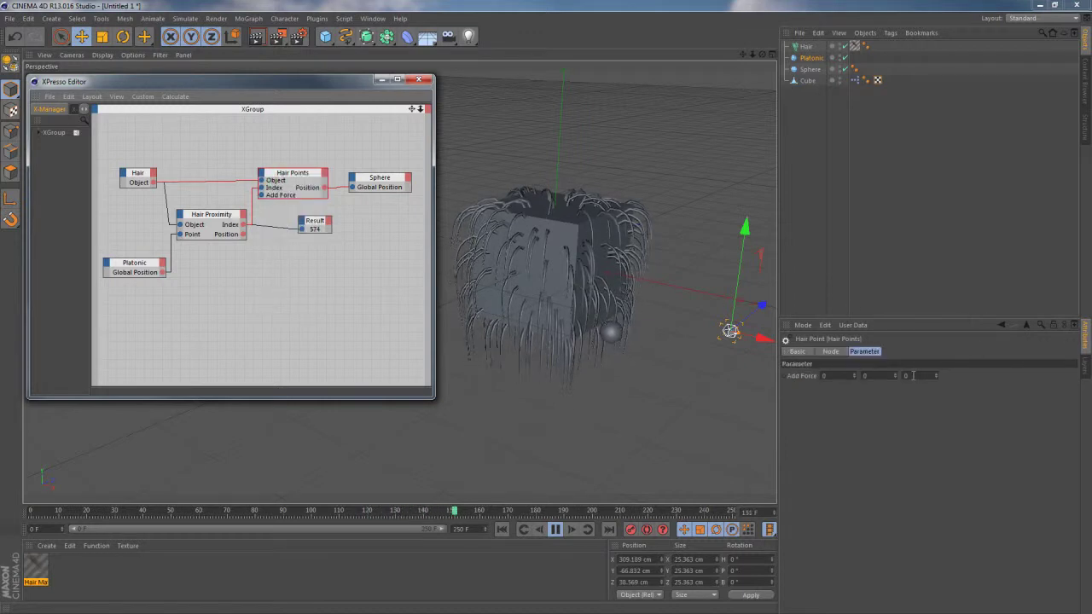
drag(895, 376, 896, 361)
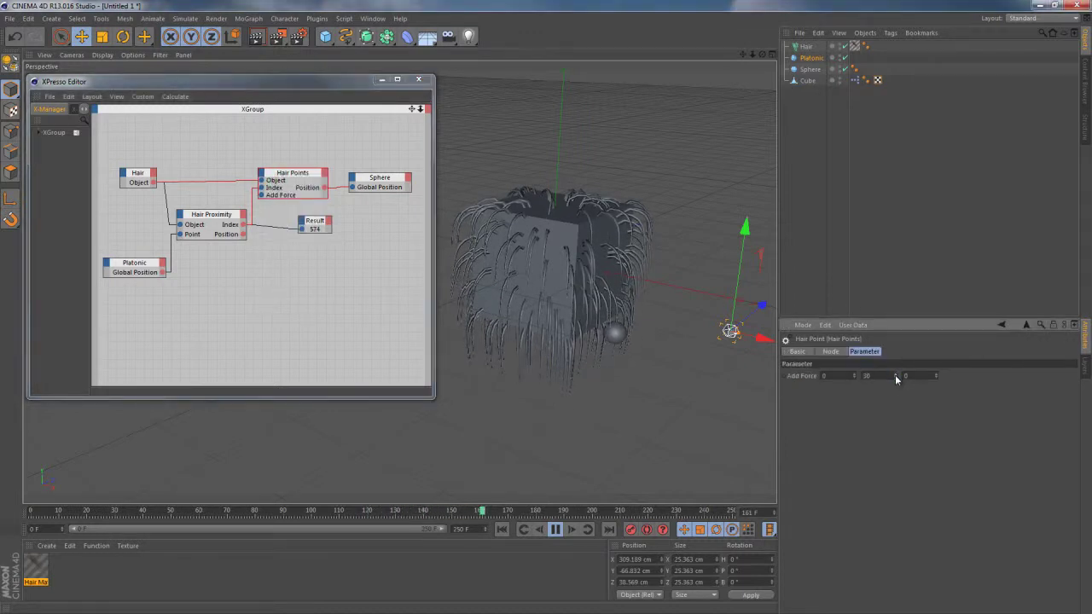
- Move the Platonic object near the hair to about Y -60 cm, Z 1.5 cm to test the added force
drag(745, 227, 723, 244)
alt+drag(605, 295, 566, 308)
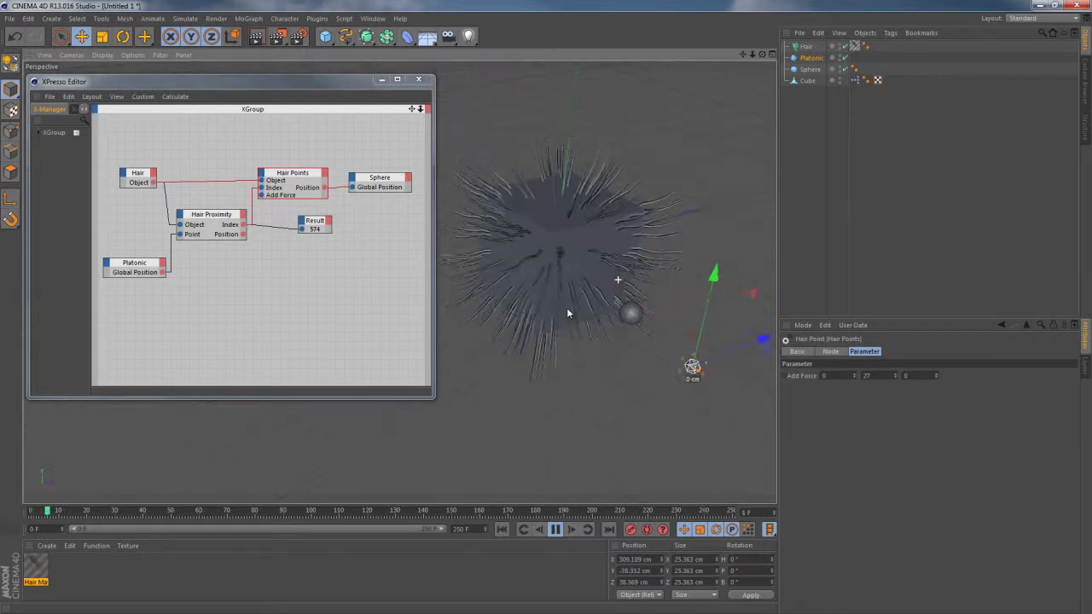
mouse_move(761, 338)
mouse_down()
mouse_move(690, 361)
mouse_move(753, 344)
mouse_up()
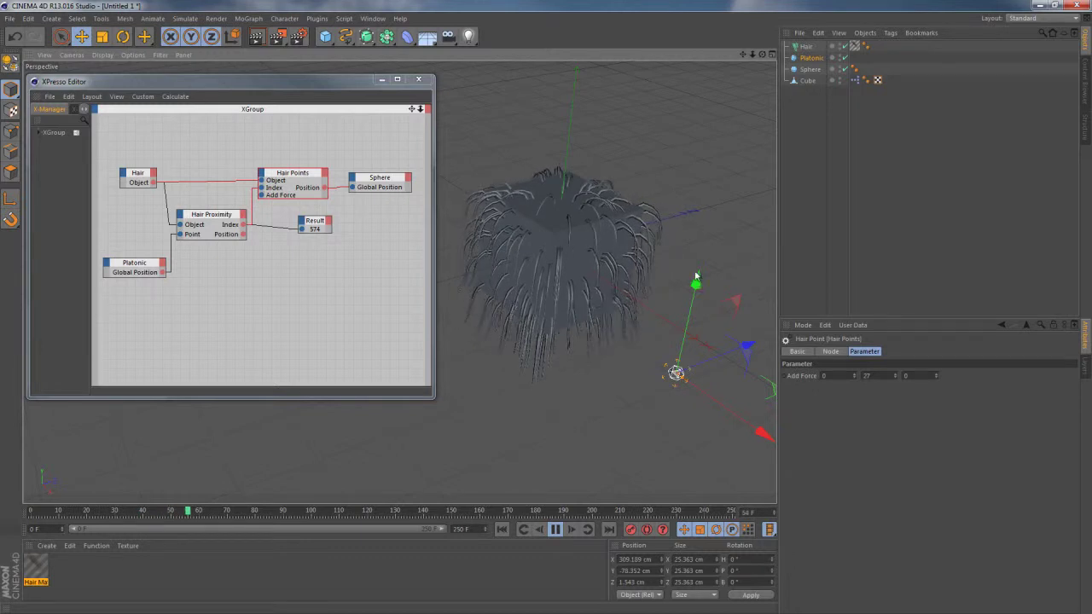
mouse_move(697, 277)
mouse_down()
mouse_move(720, 173)
mouse_move(725, 55)
mouse_move(687, 268)
mouse_up()
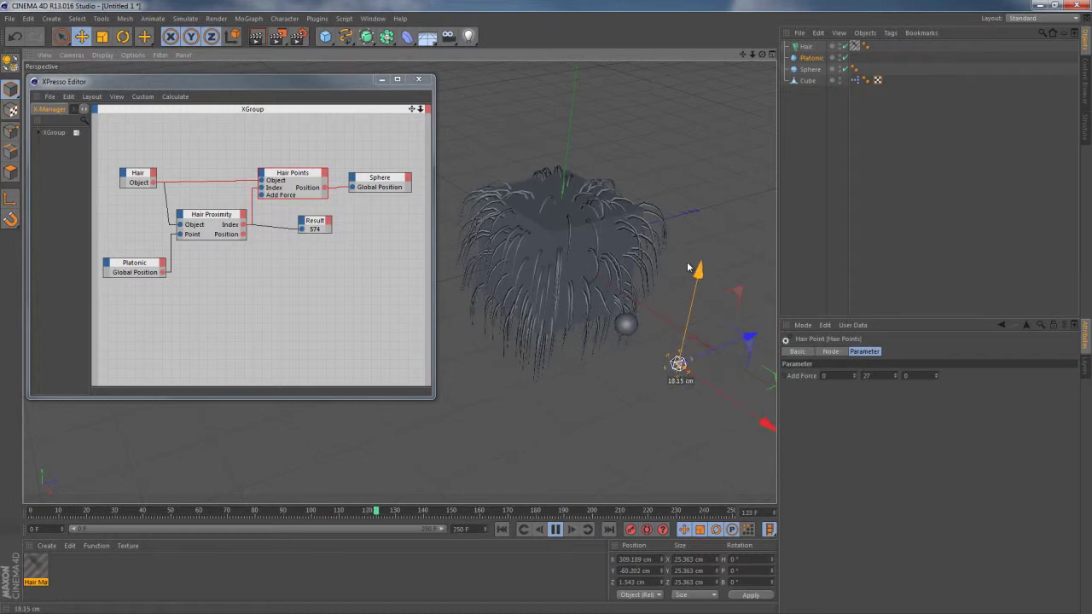